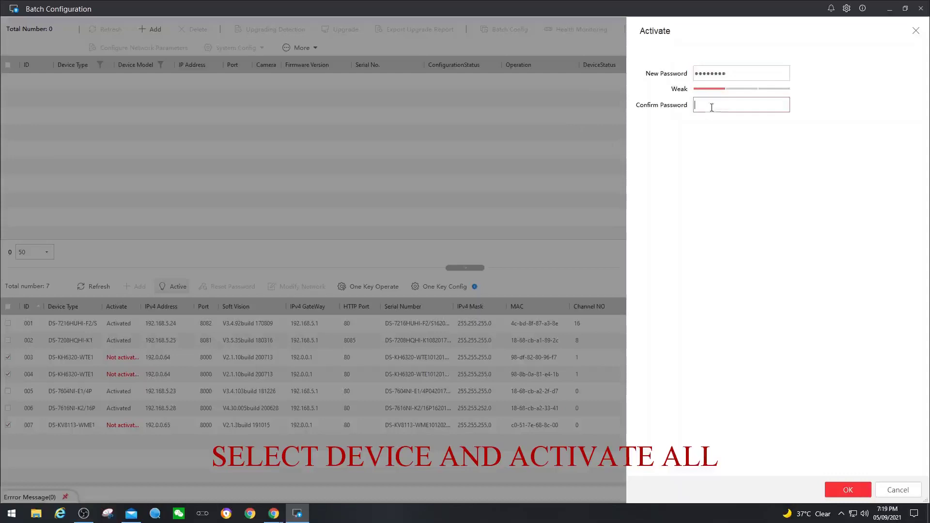
Enter the new password and confirm activation of devices 003, 004 and 007
text(••••••••)
click(845, 493)
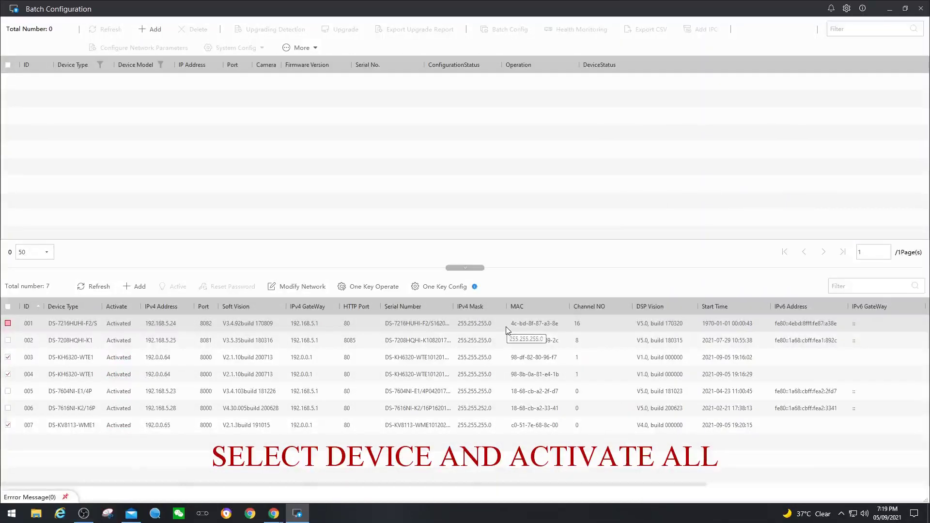
Switch the three stations to DHCP with port 8000 and HTTP port 80, then refresh the list
click(299, 287)
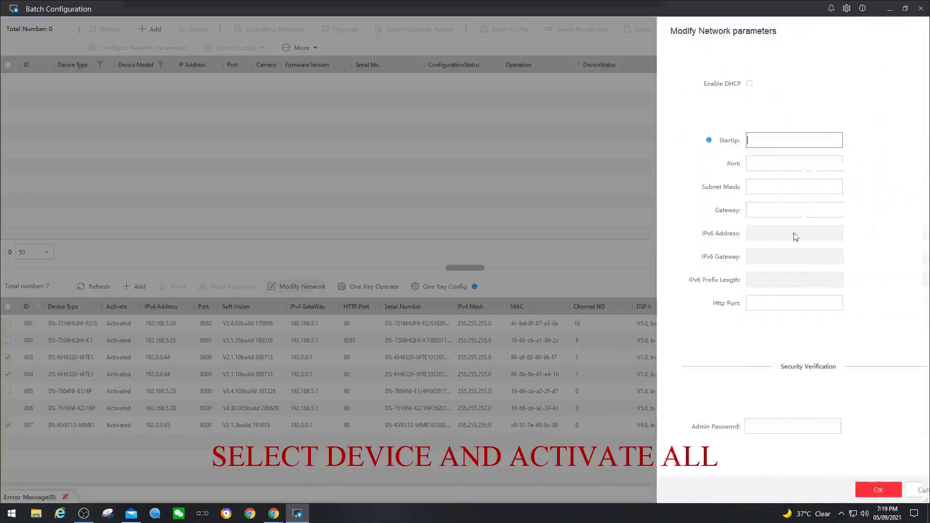
click(719, 83)
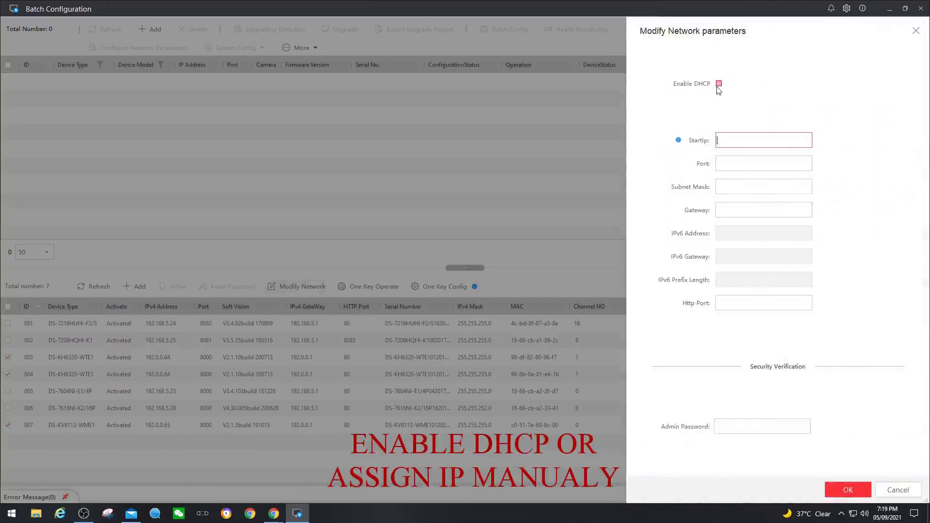
click(739, 163)
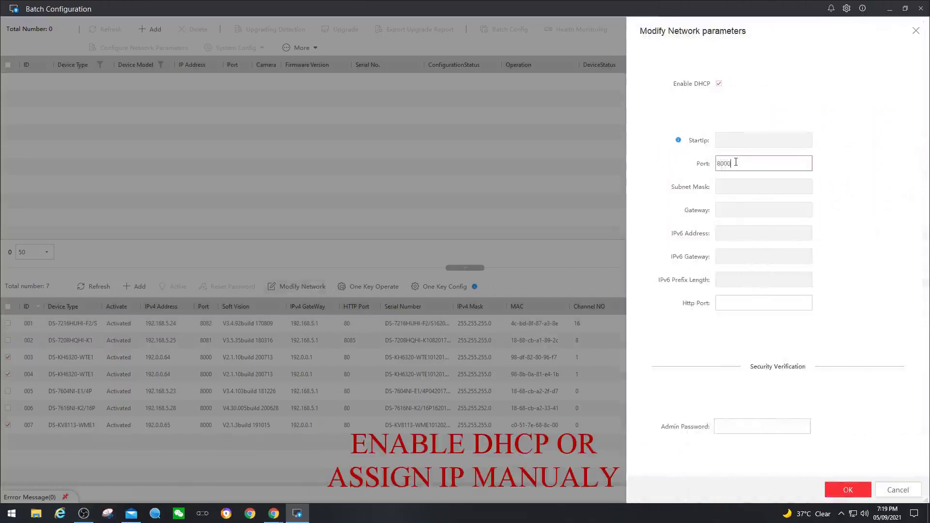
click(745, 302)
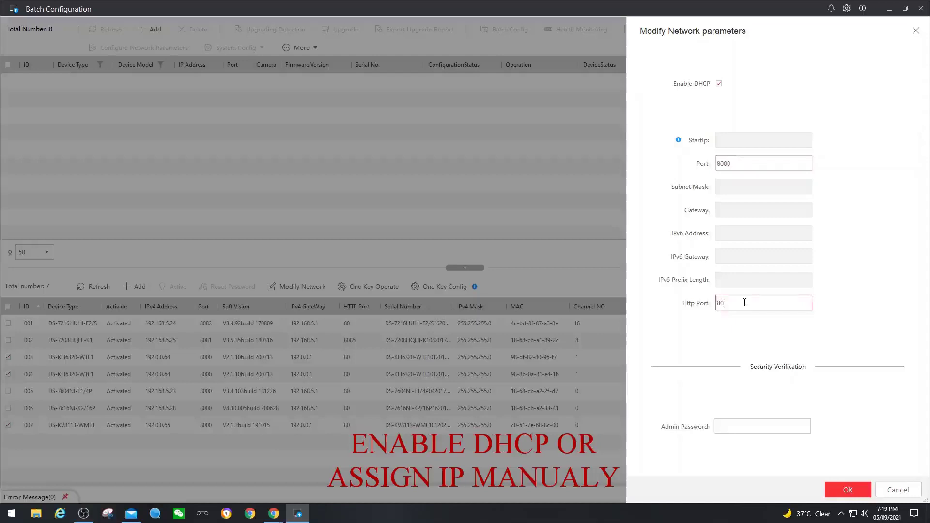
click(774, 427)
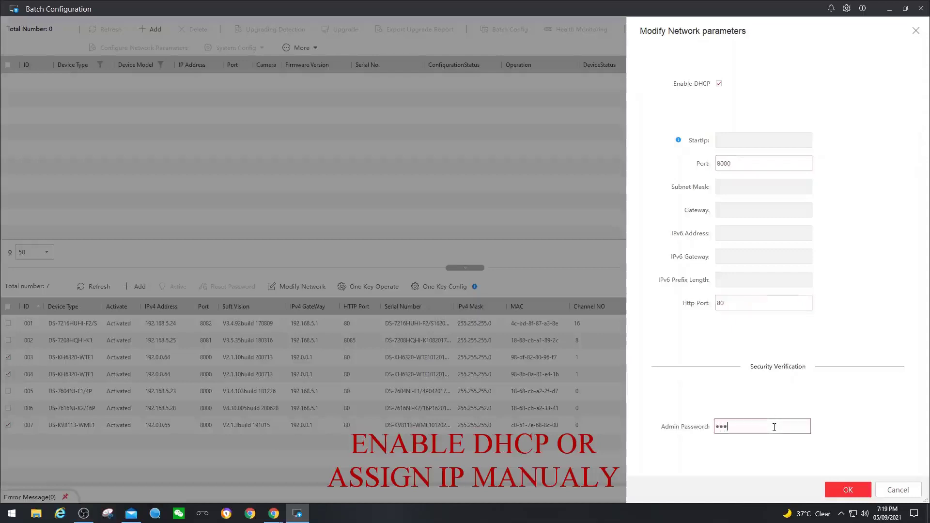
click(847, 484)
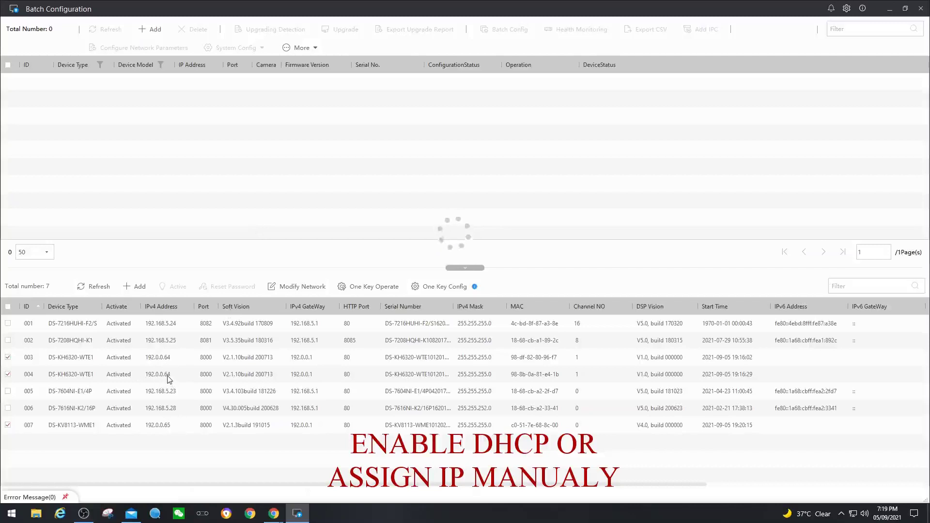
click(95, 287)
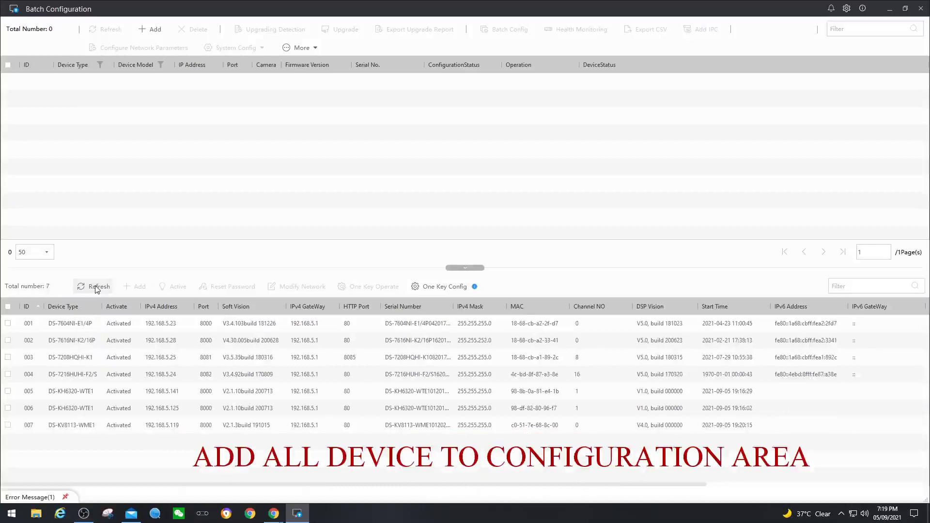
Sort by device type, check devices 005, 006 and 007, and log in with the admin password to add them
click(65, 307)
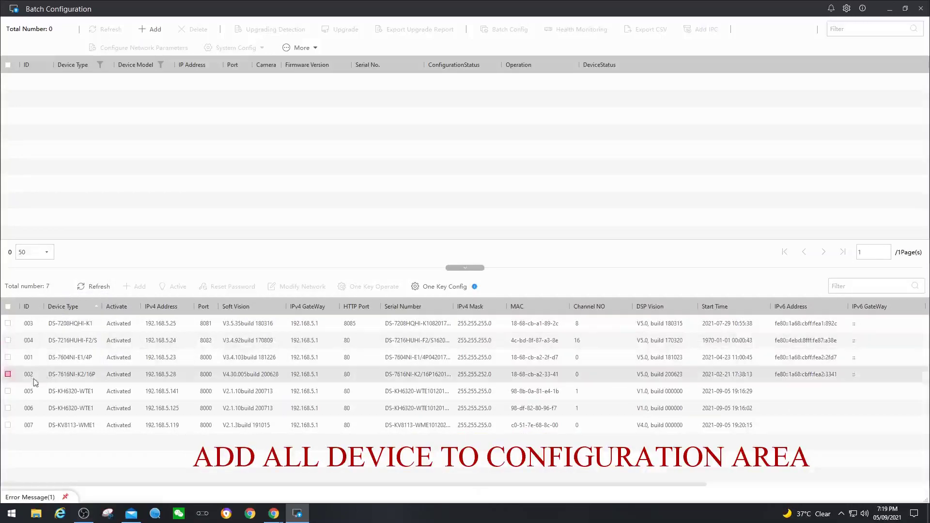
click(7, 390)
click(8, 408)
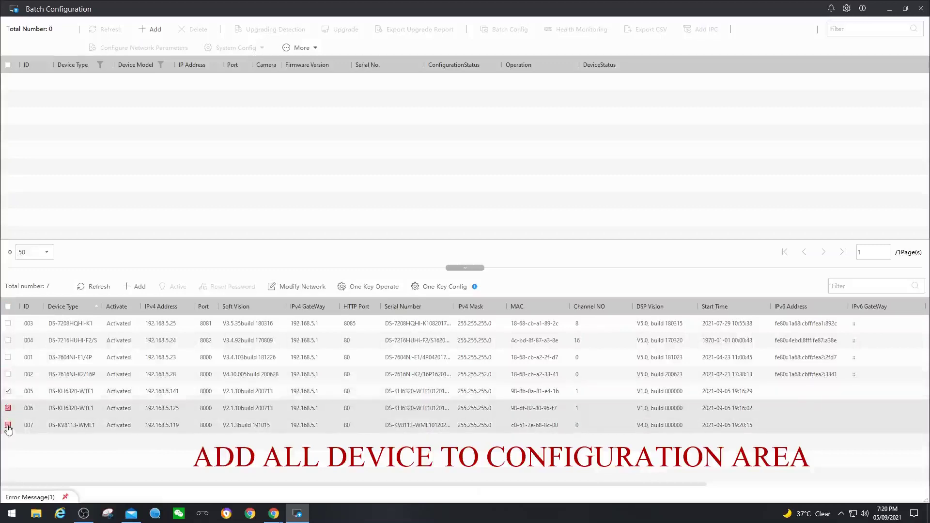
click(8, 425)
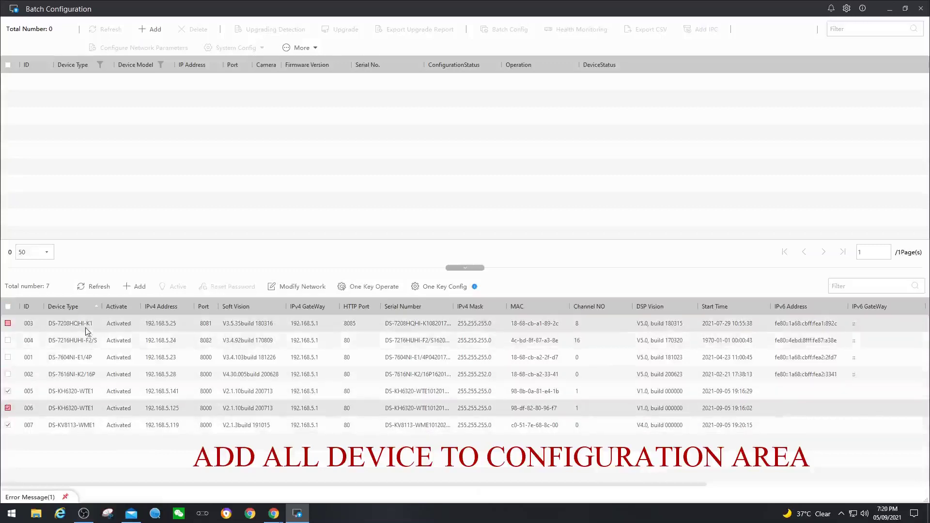
click(140, 287)
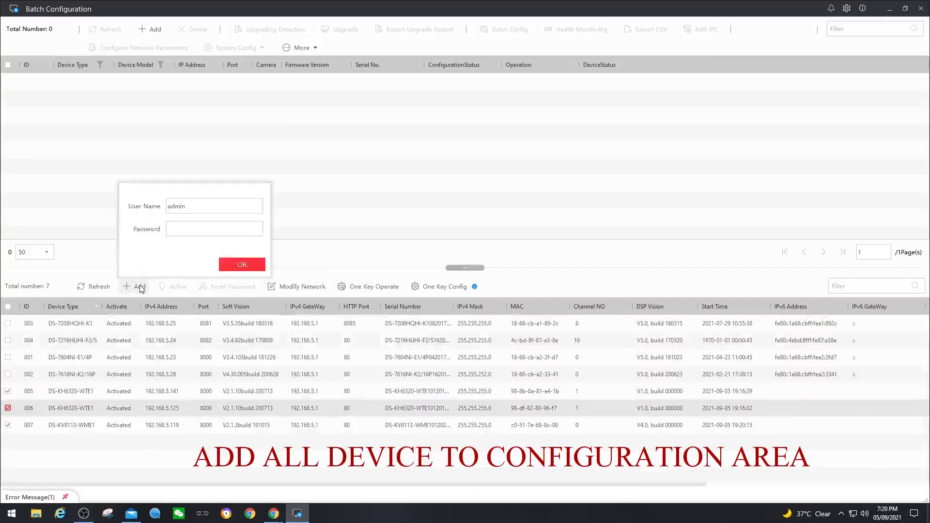
click(218, 229)
click(230, 266)
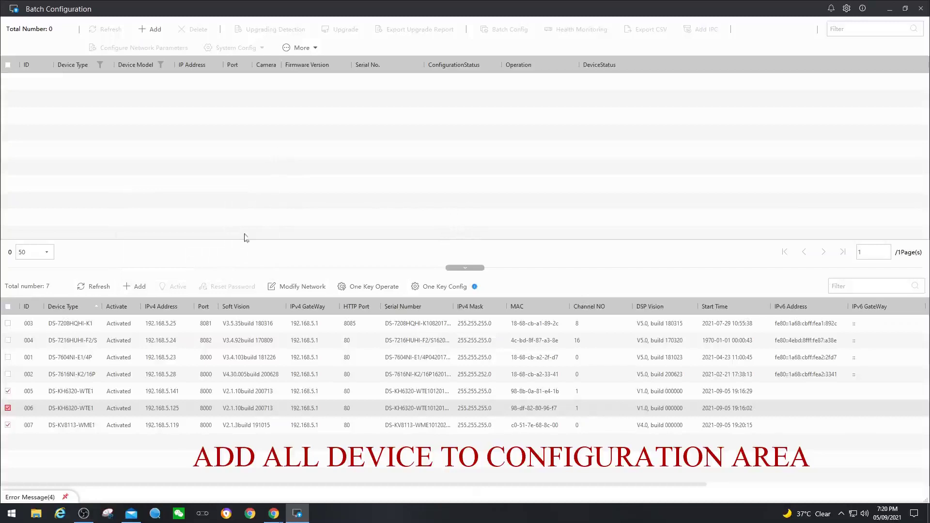
Retry adding the three devices with the admin login, then select the door station in the list
click(141, 289)
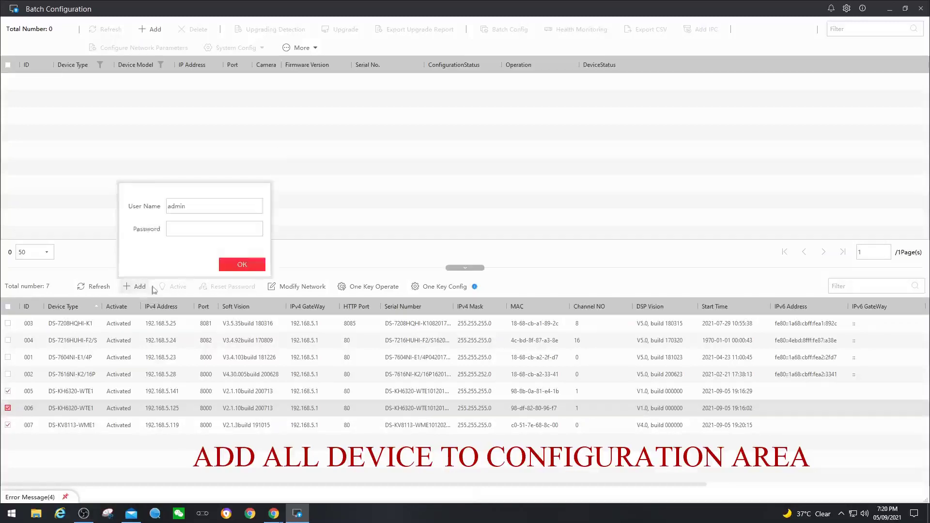
click(216, 225)
click(242, 265)
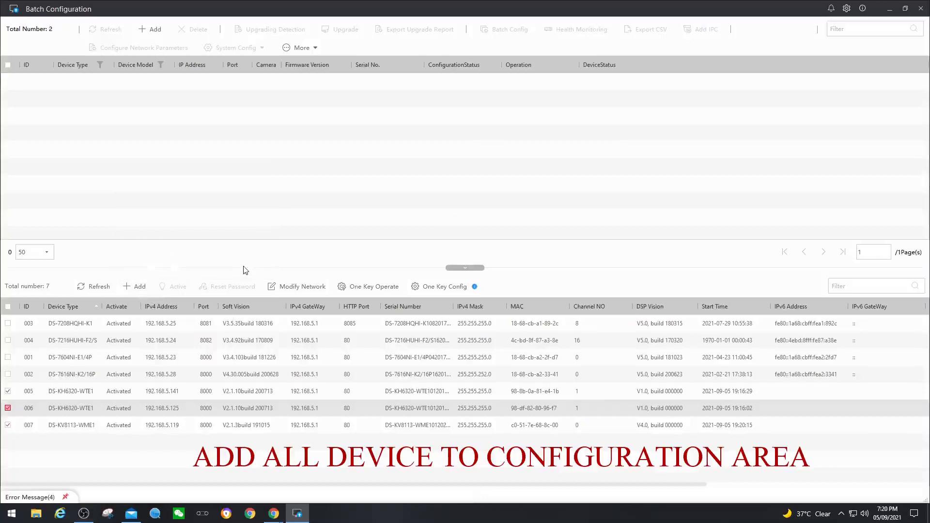
click(161, 116)
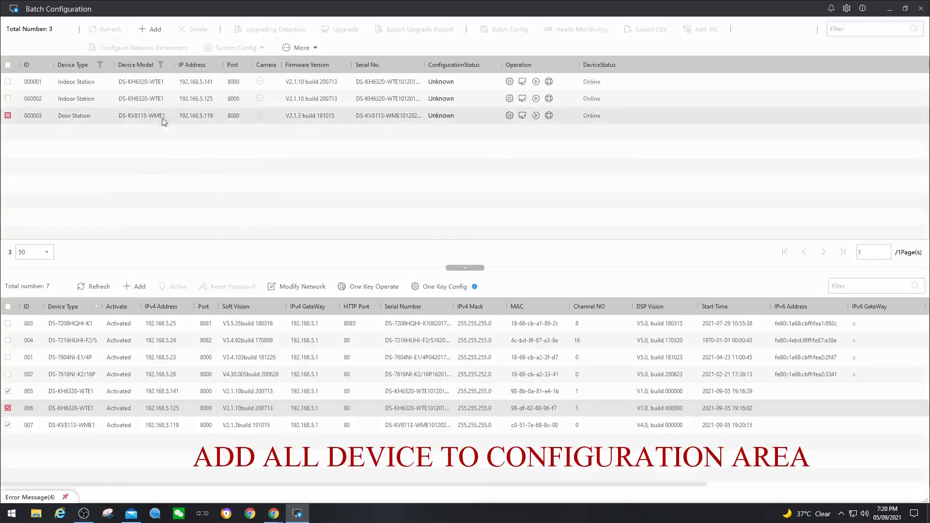
Open remote configuration for the first indoor station at its Group Network Settings page
click(199, 99)
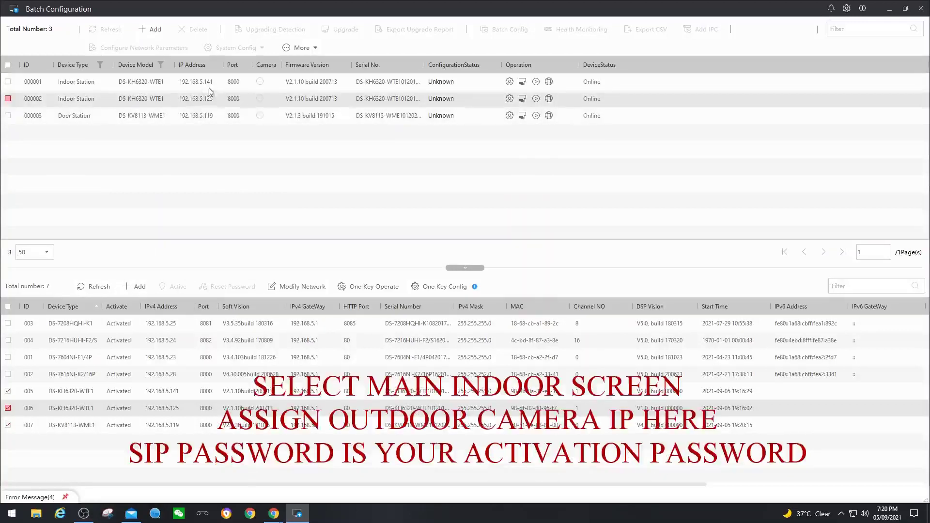
click(510, 84)
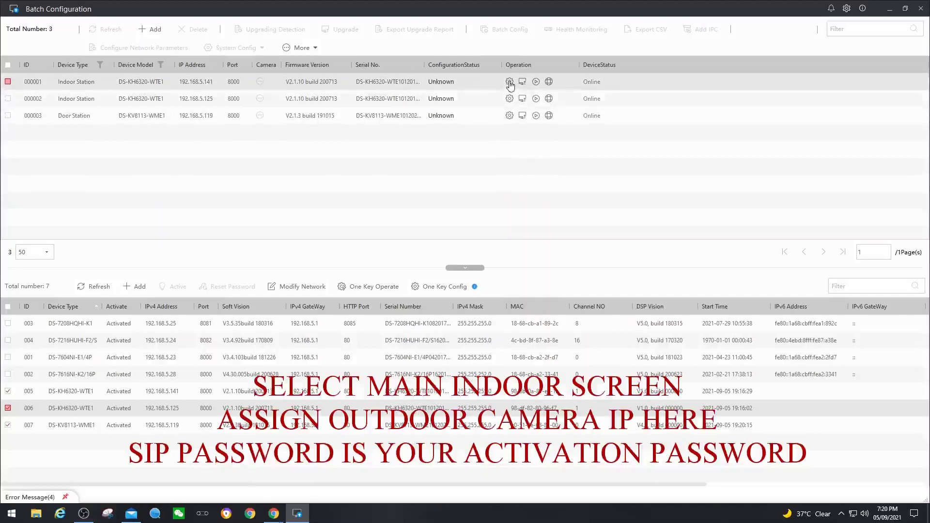
click(509, 99)
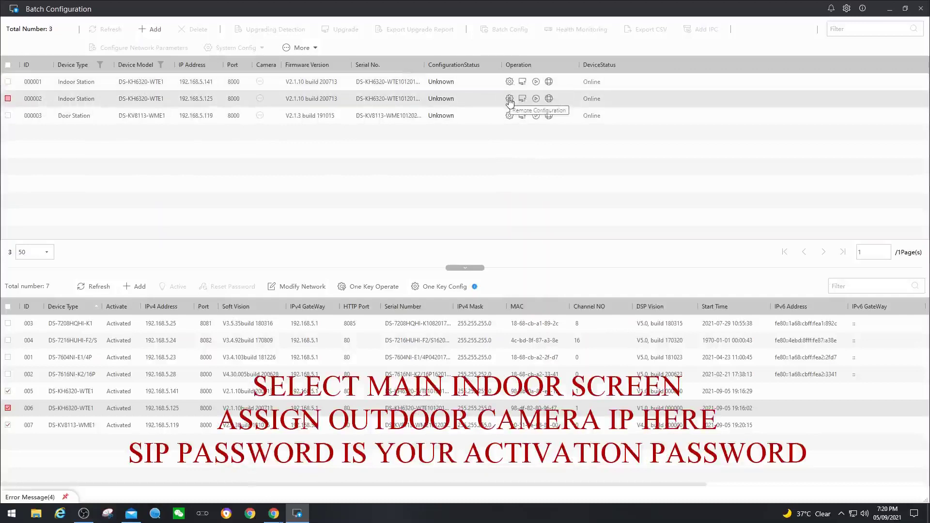
click(510, 82)
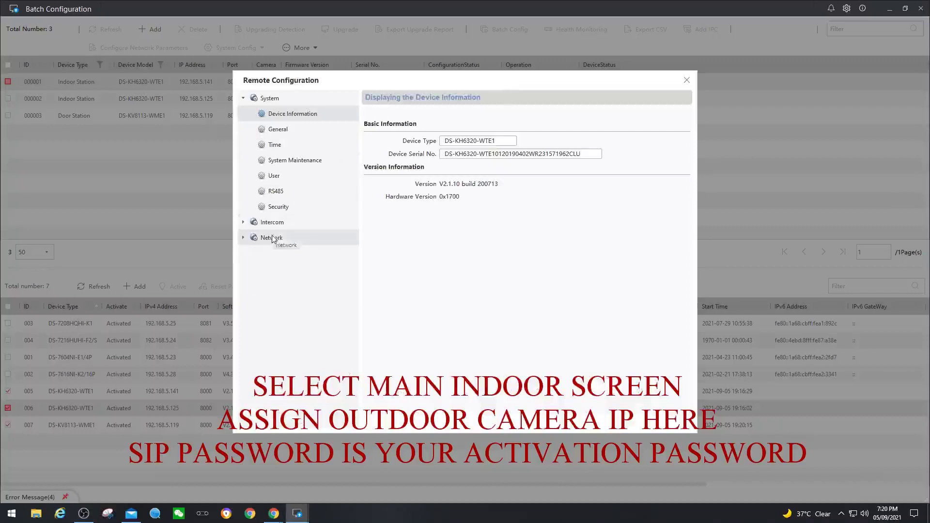
click(271, 238)
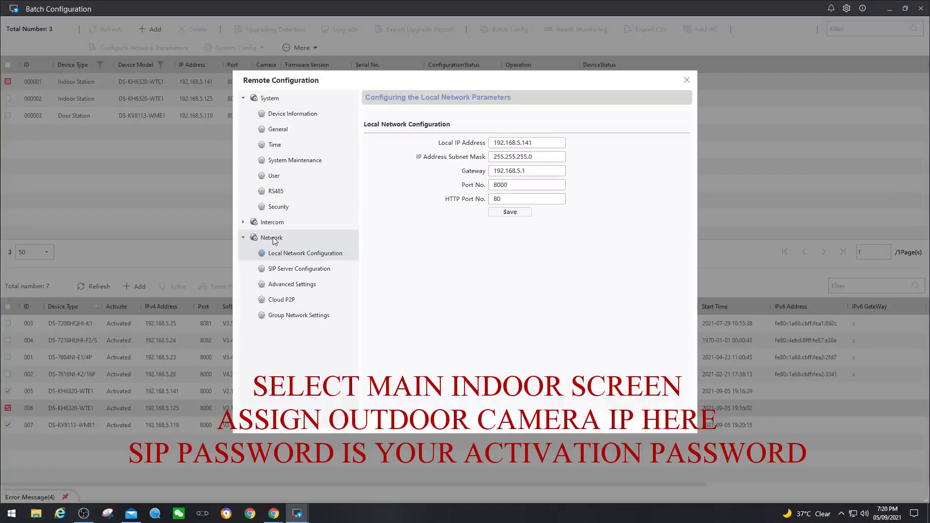
click(304, 320)
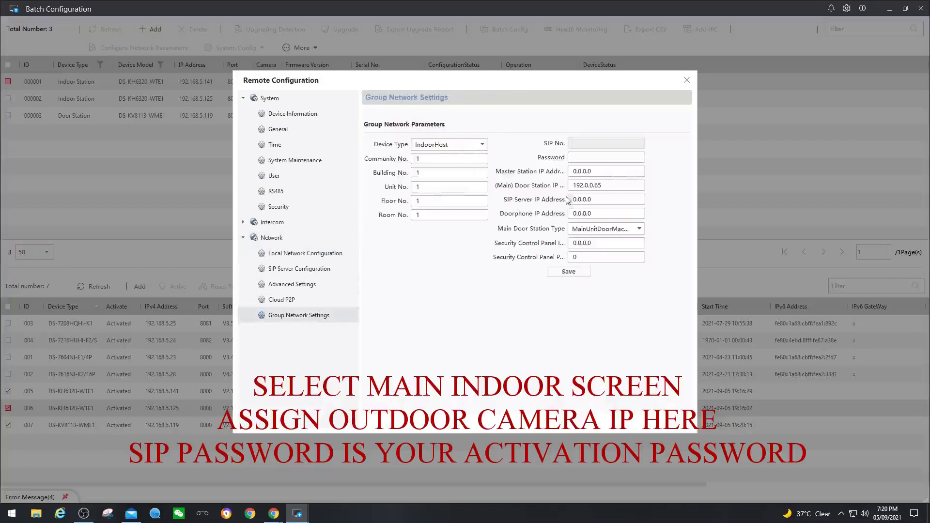
Set the main door station to 192.168.5.119 as MainVillaDoorMachine, enter the SIP password, and save
double_click(613, 184)
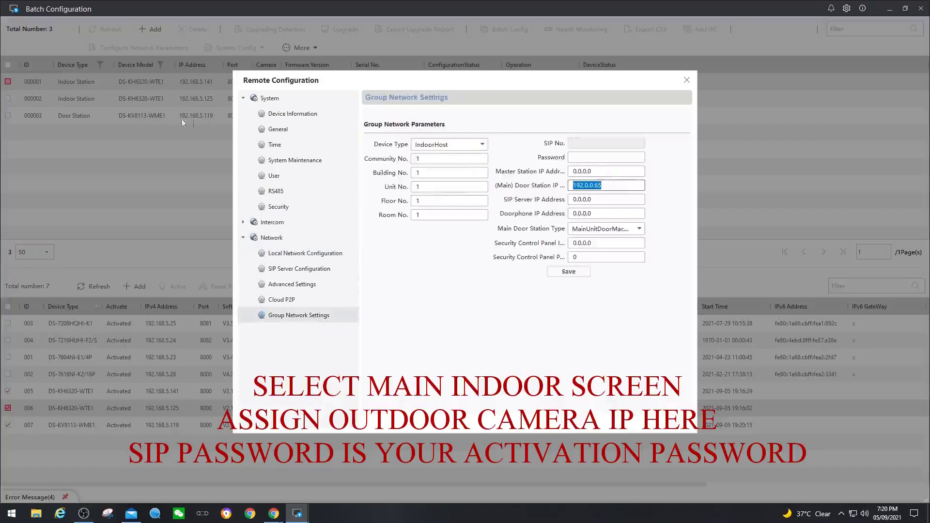
text(19)
click(628, 231)
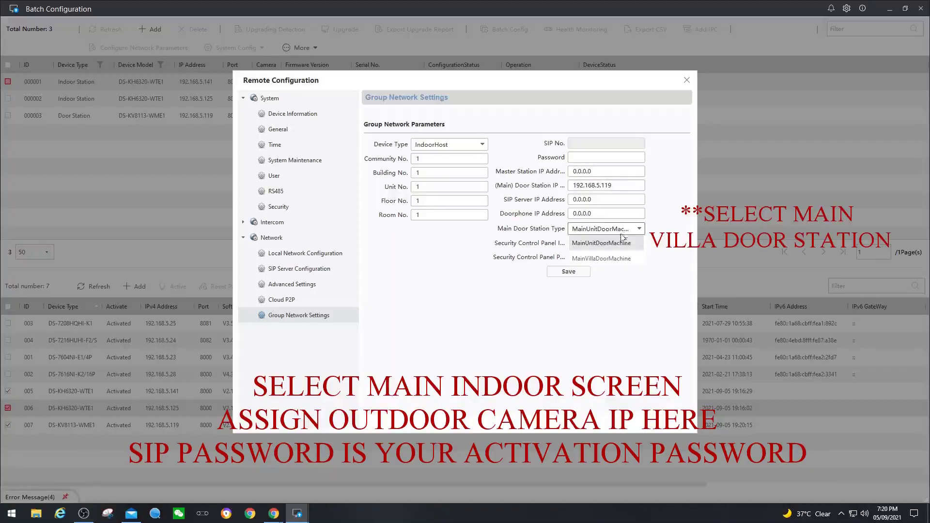
click(600, 261)
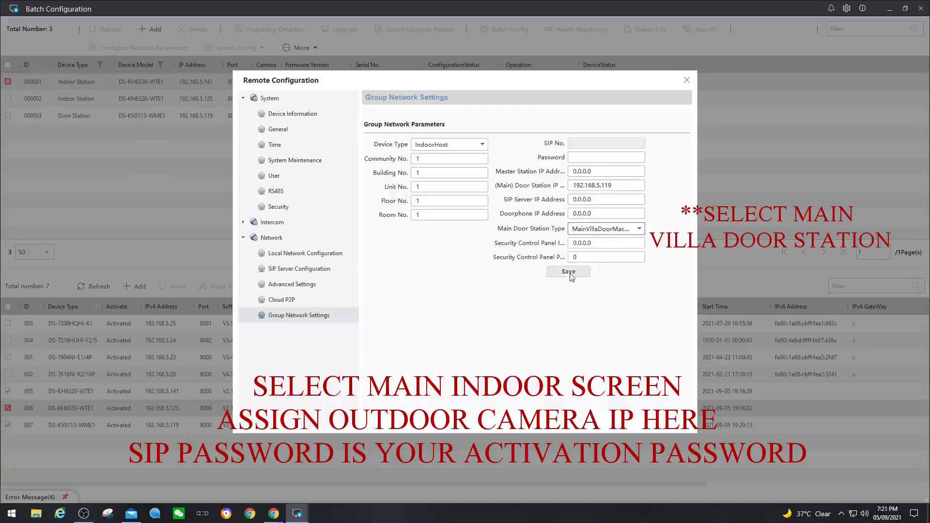
click(585, 157)
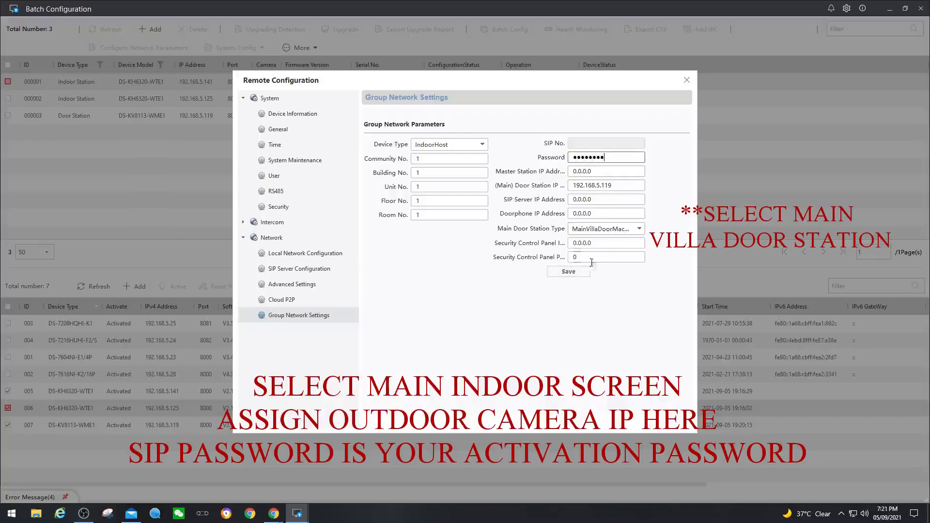
click(564, 273)
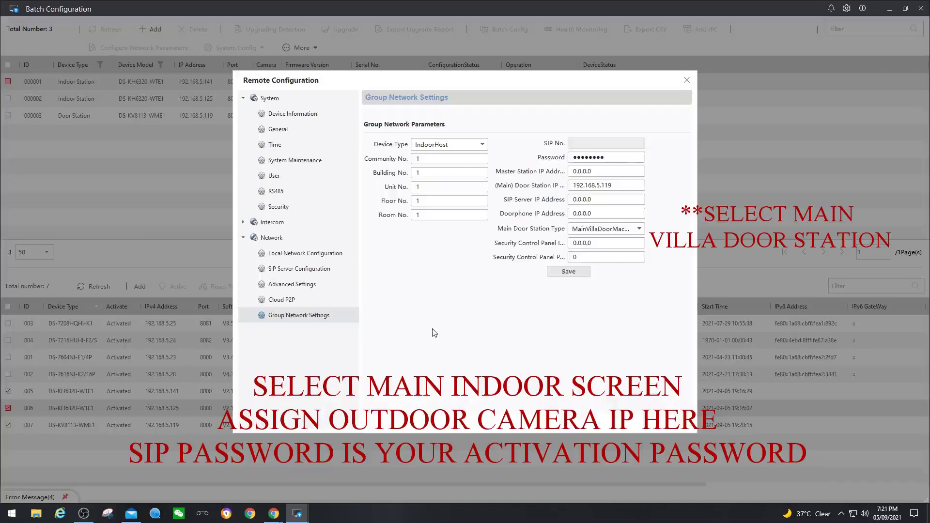
Close the first station's configuration and open Group Network Settings for the second indoor station
click(687, 80)
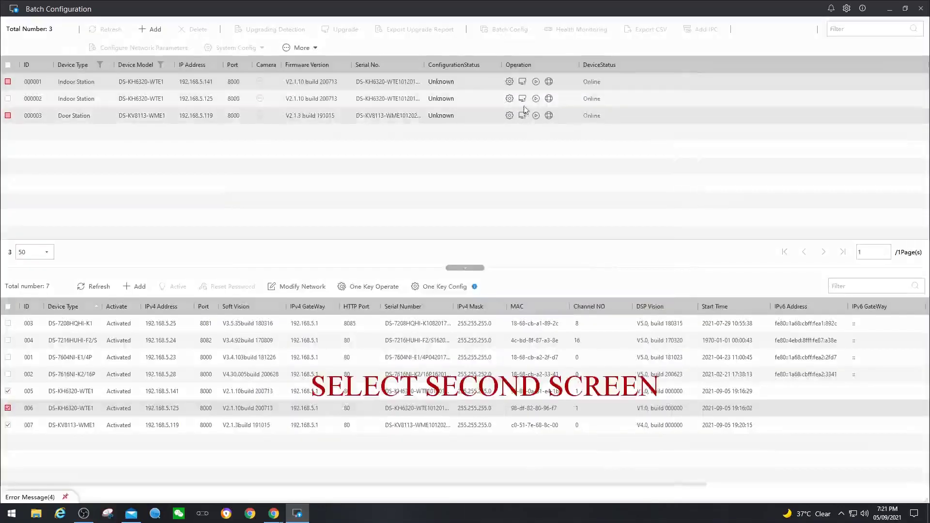
click(508, 99)
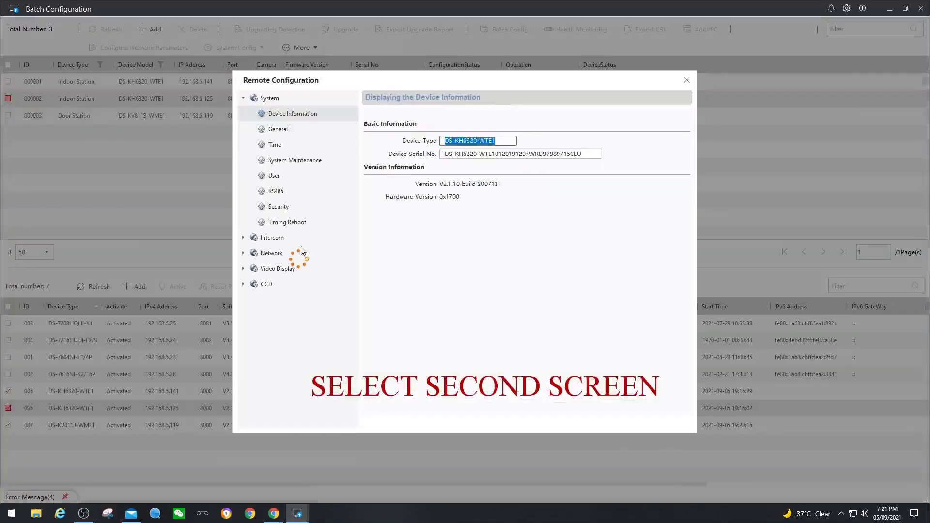
click(272, 222)
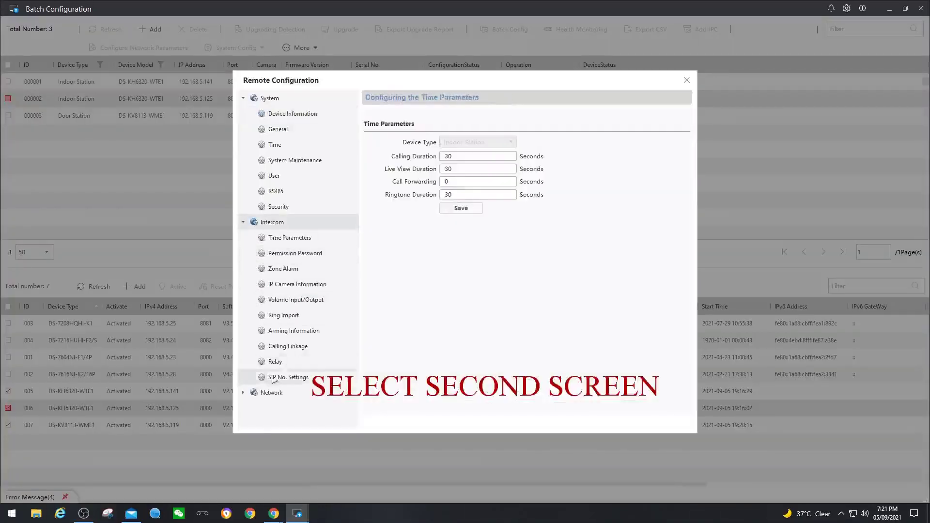
click(271, 413)
scroll(313, 402, down, 1)
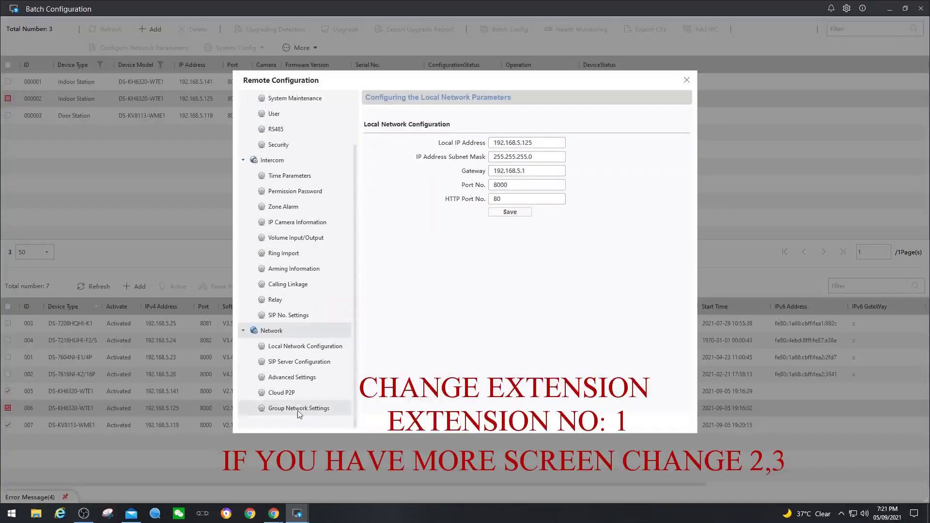
click(306, 408)
Set the device type to IndoorExtension with number 1 and save
click(459, 145)
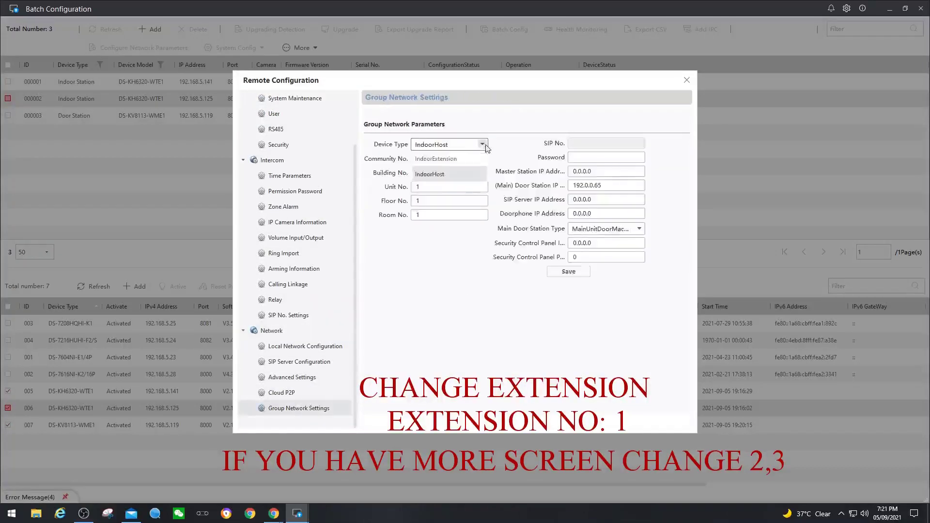
click(441, 159)
double_click(433, 161)
text(1)
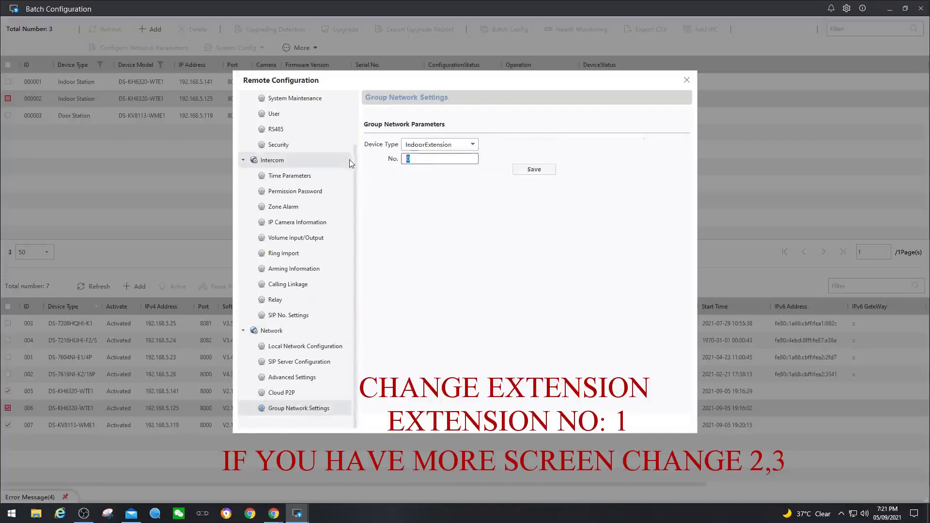
click(528, 171)
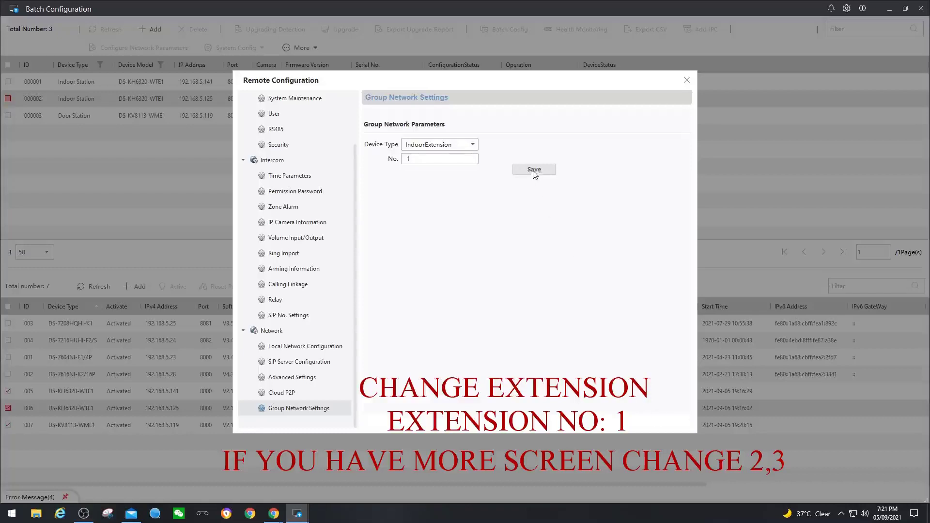
click(534, 171)
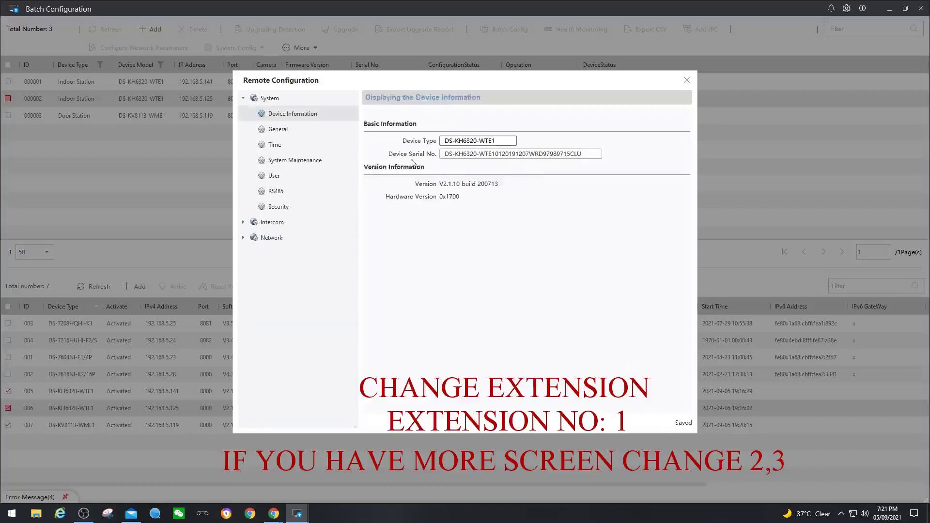
Enter the extension's SIP password and main indoor station IP 192.168.5.141, save, and close the window
click(272, 237)
click(295, 253)
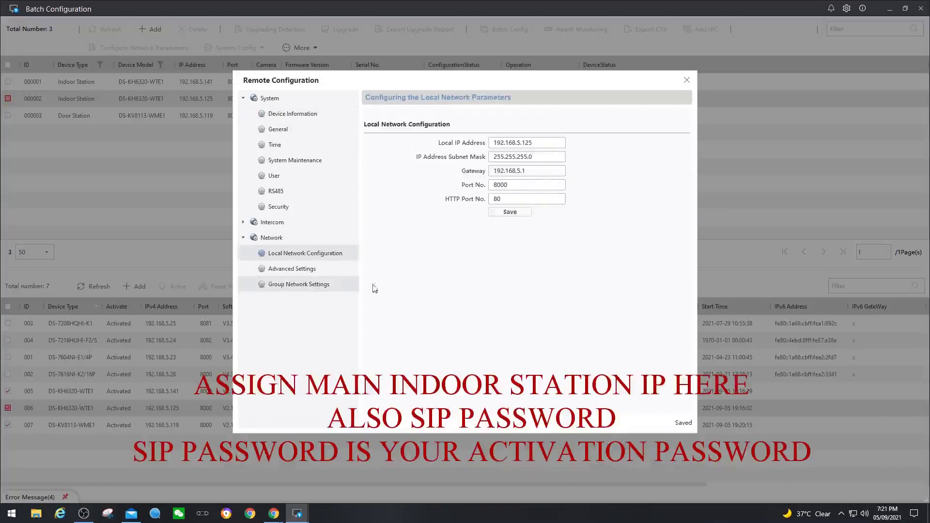
click(356, 285)
click(575, 164)
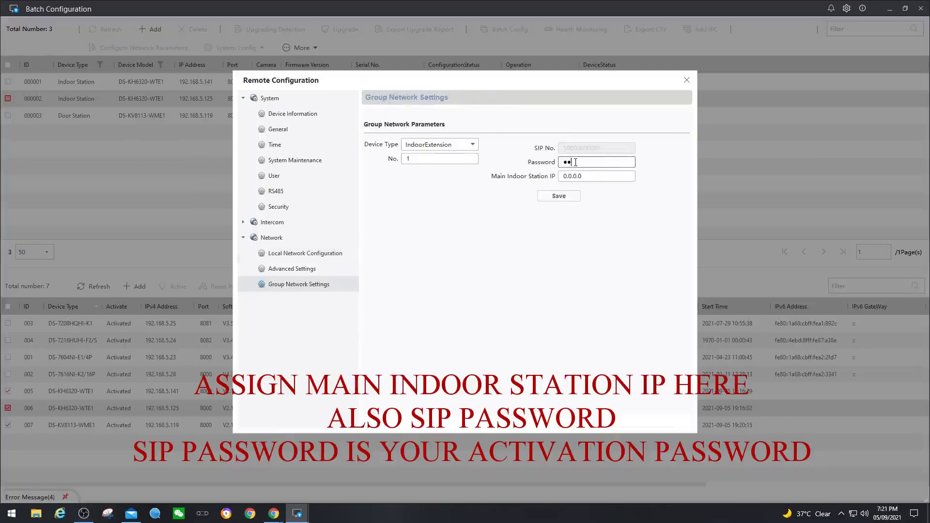
text(1)
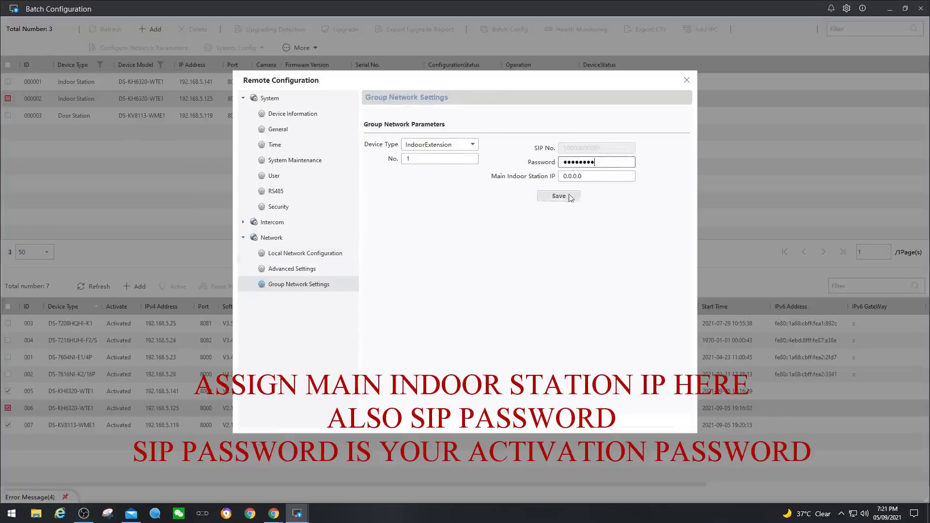
click(575, 175)
drag(581, 176, 494, 174)
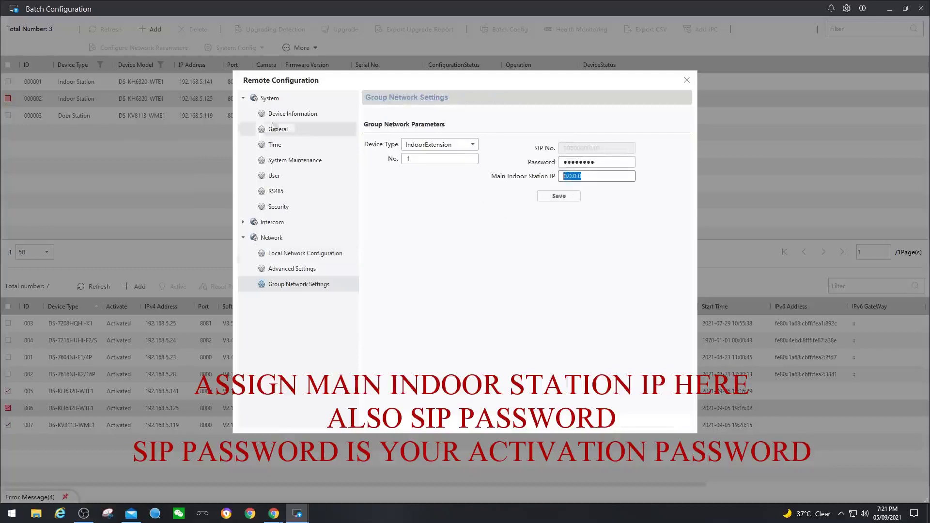
text(192.168.5.141)
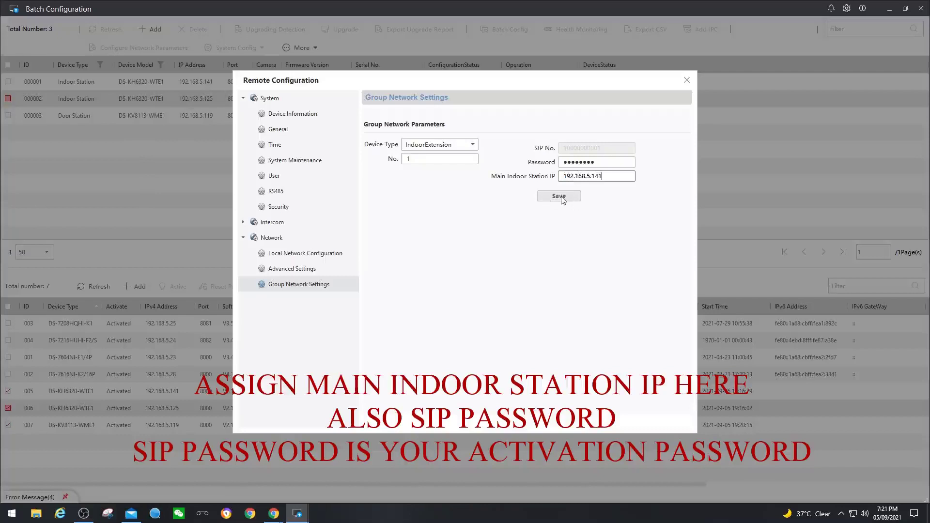
click(561, 199)
click(687, 80)
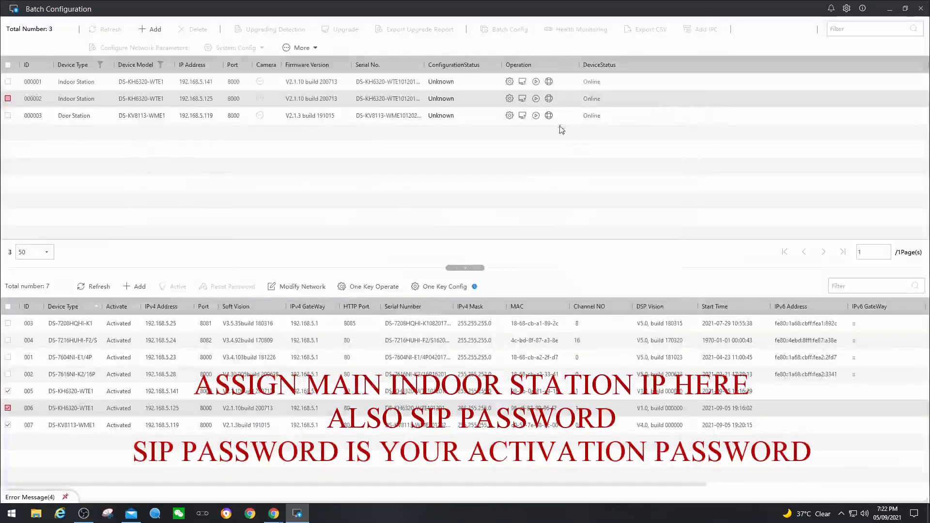
click(536, 116)
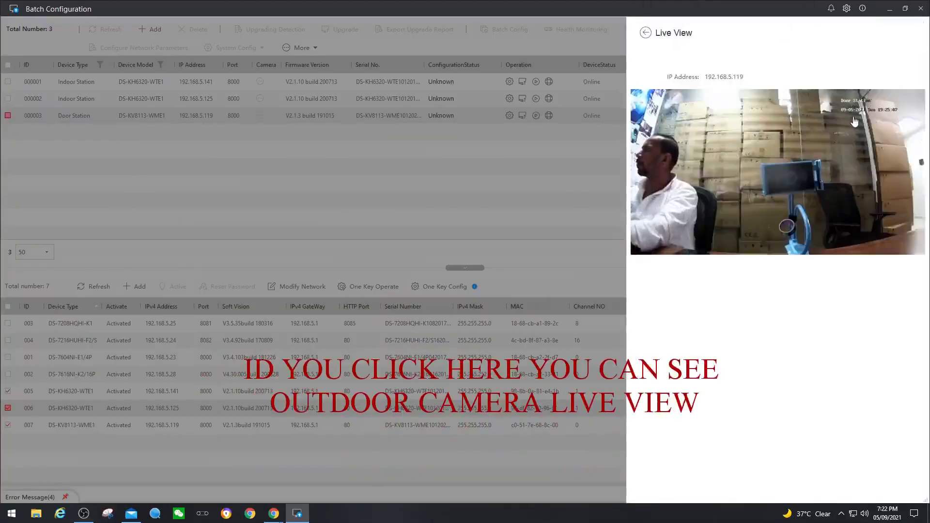
click(648, 36)
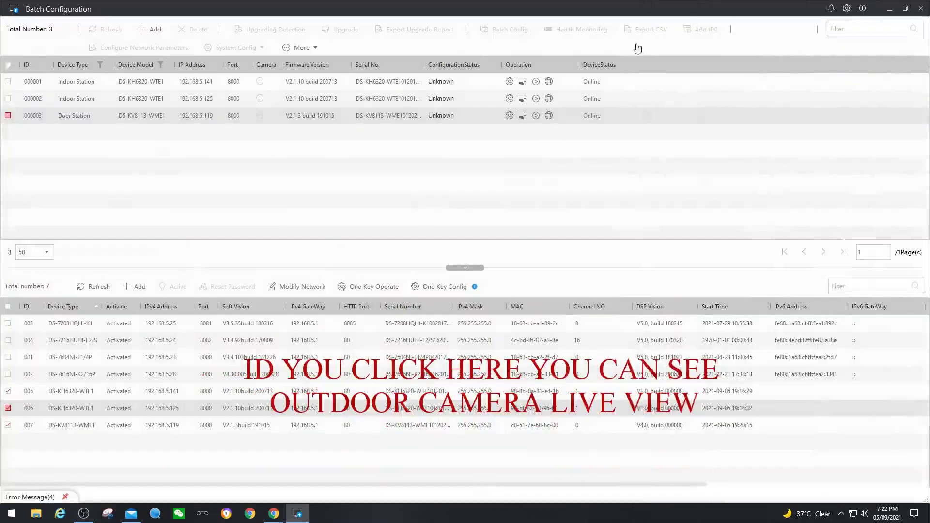
Select all three devices and run time synchronization from System Config
click(7, 65)
click(236, 47)
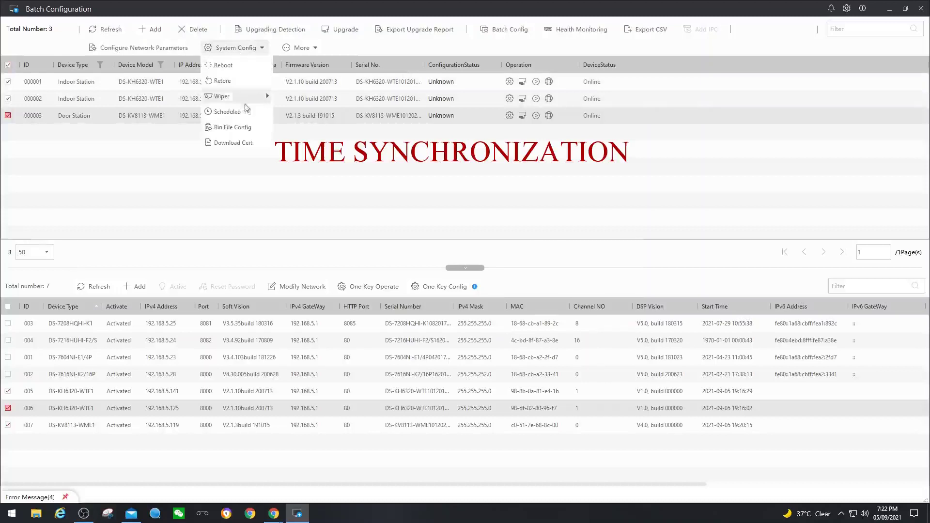
click(230, 114)
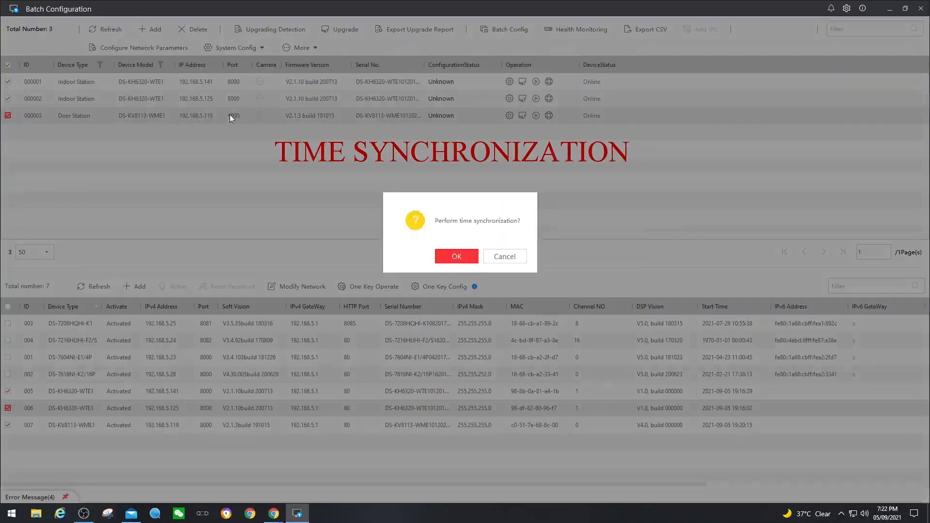
click(462, 257)
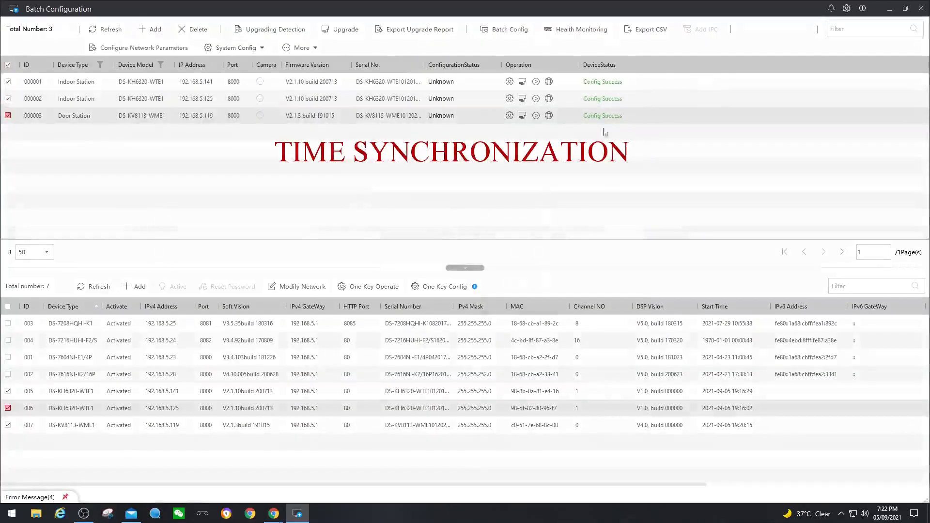
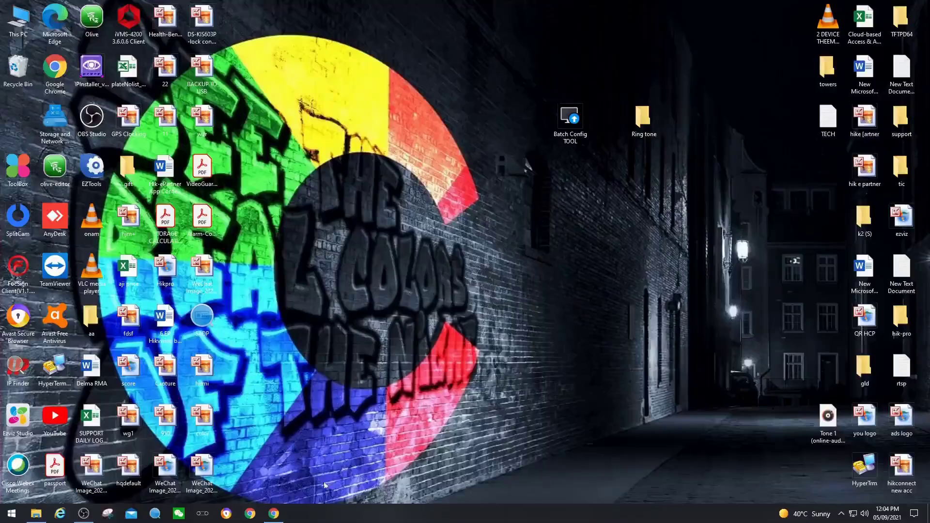
Launch Batch Config TOOL, sort the found devices by type, and maximise the window
click(567, 121)
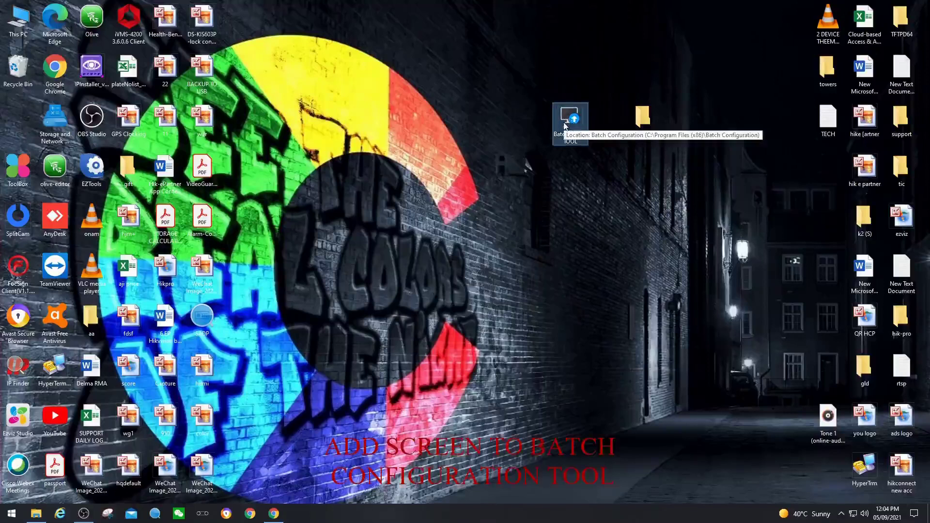
double_click(565, 123)
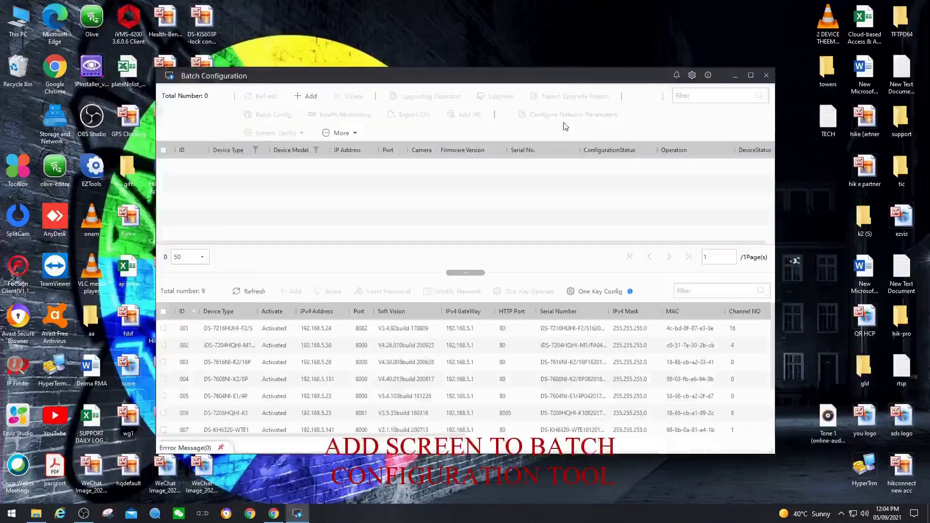
click(223, 311)
double_click(479, 80)
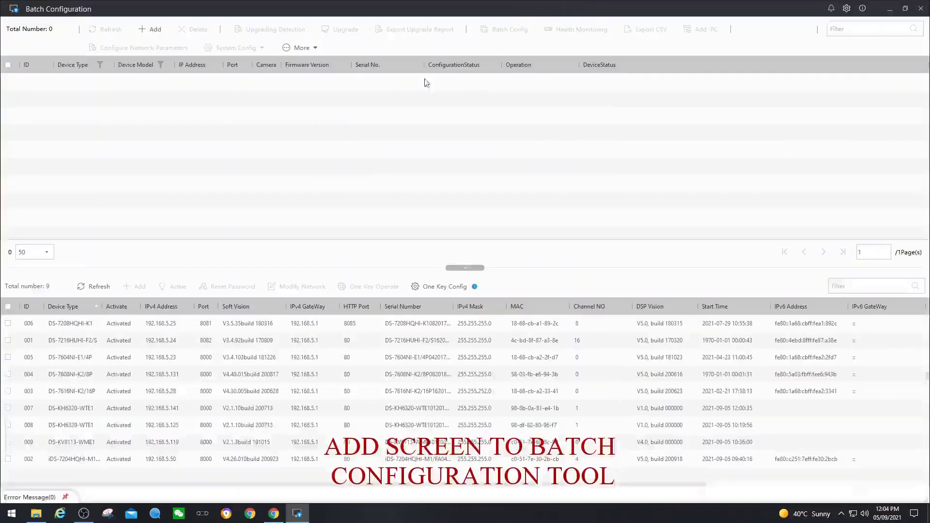
Add the DS-KH6320-WTE1 indoor station at 192.168.5.125, logging in with the admin password
click(8, 424)
click(139, 288)
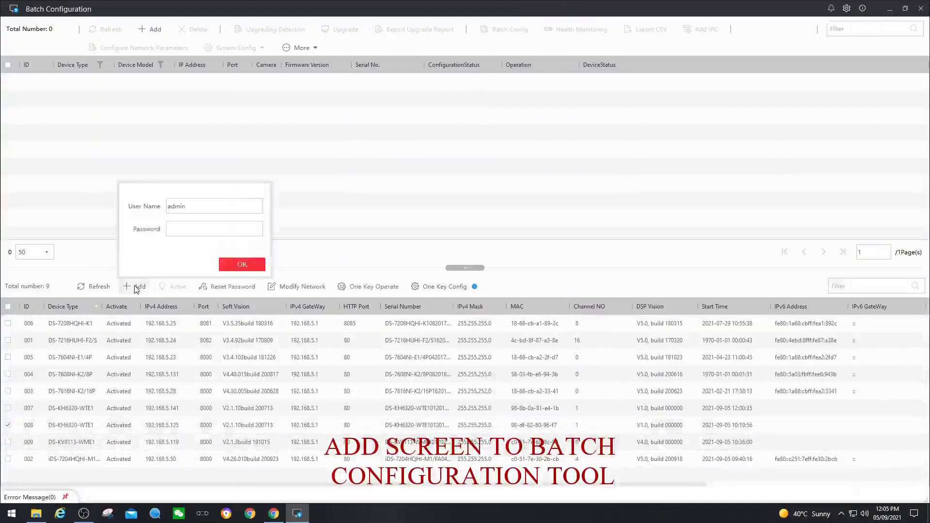
click(213, 229)
text(••••••••)
click(251, 266)
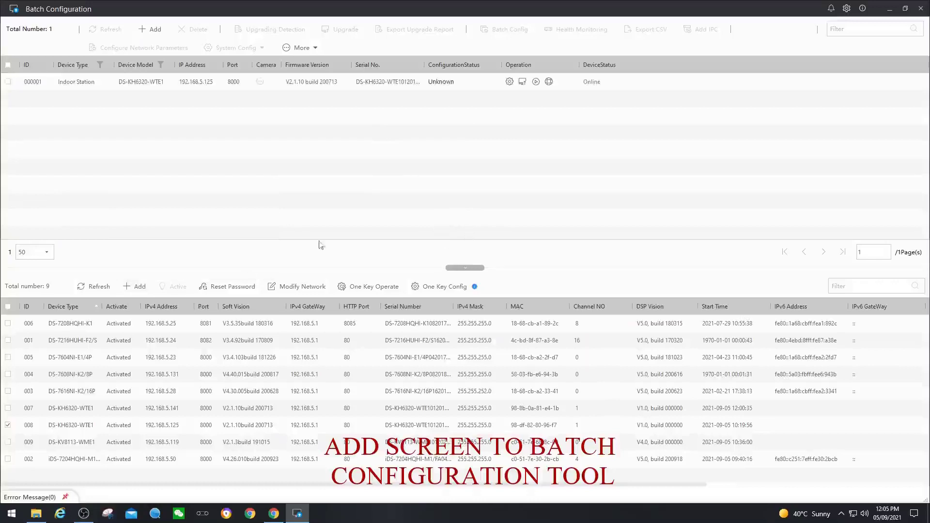
View the four empty Intercom > Ring Import slots in Remote Configuration, then close it and minimise the tool
click(509, 82)
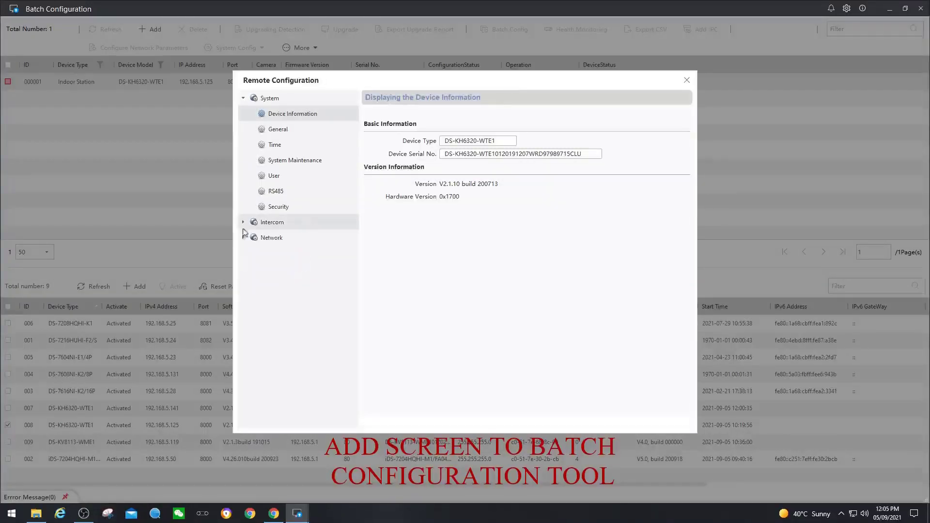
click(244, 223)
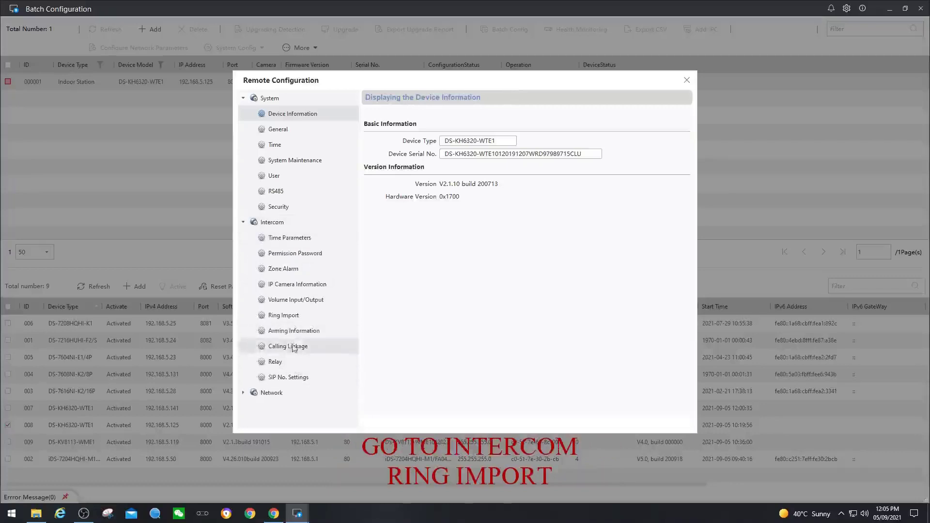
click(290, 316)
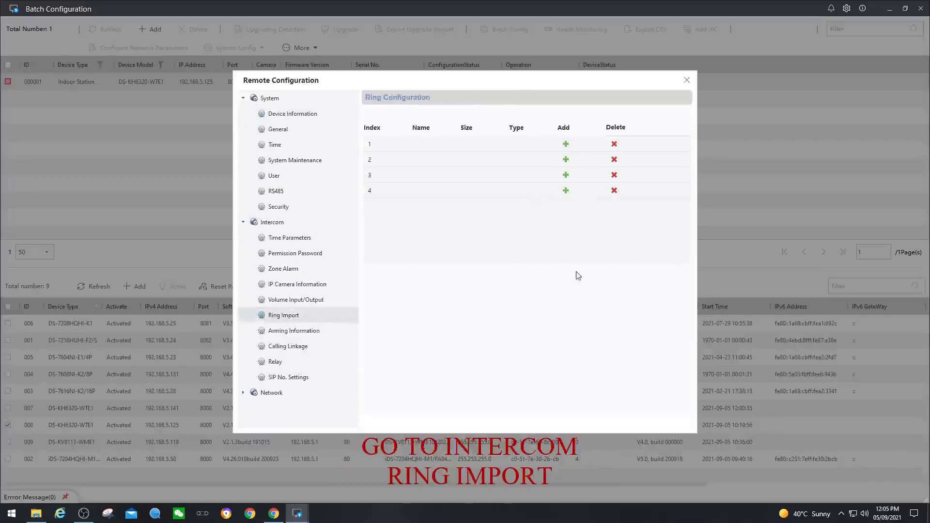
click(687, 81)
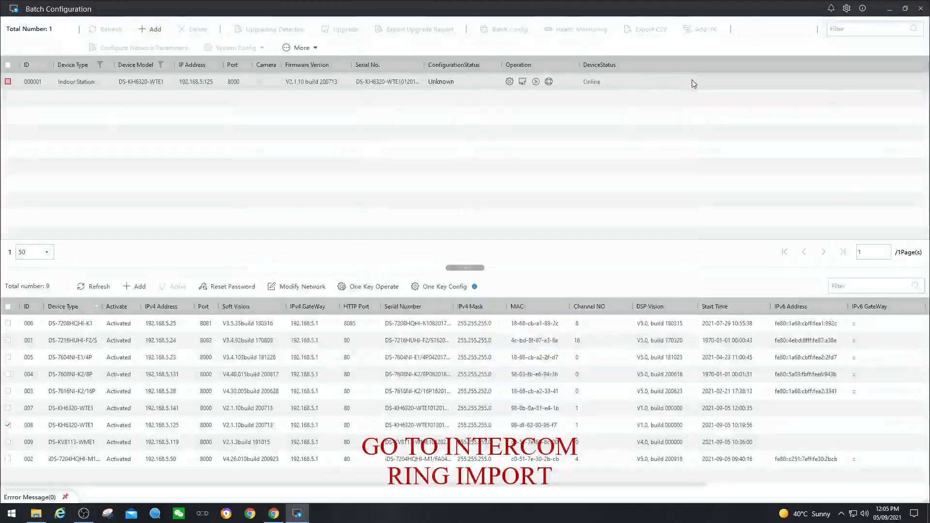
click(889, 11)
Maximise Chrome, search Google for 'online audio converter', and open online-audio-converter.com
mouse_move(270, 517)
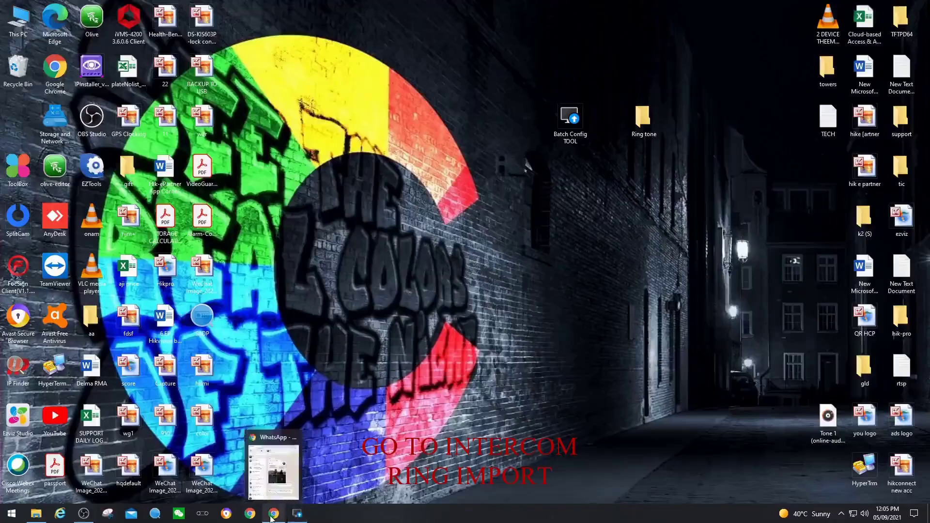
drag(270, 517, 310, 516)
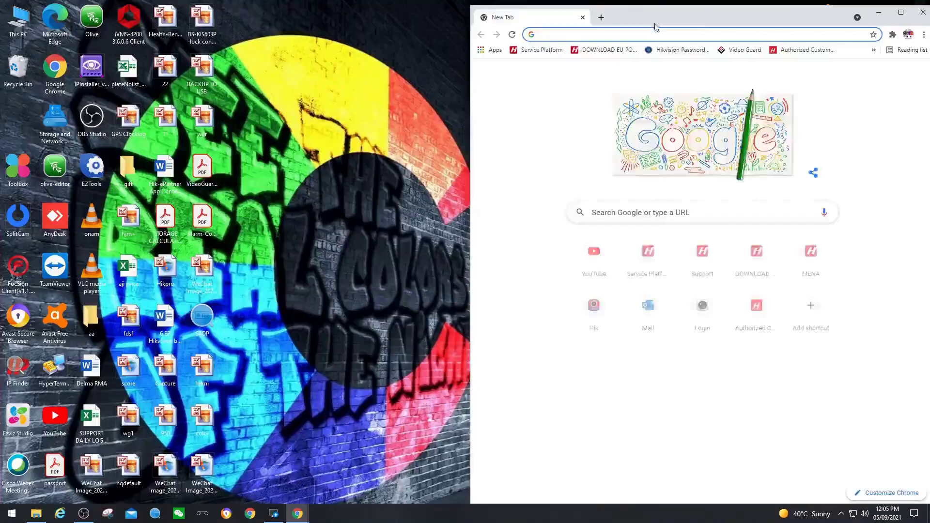
double_click(655, 23)
click(255, 22)
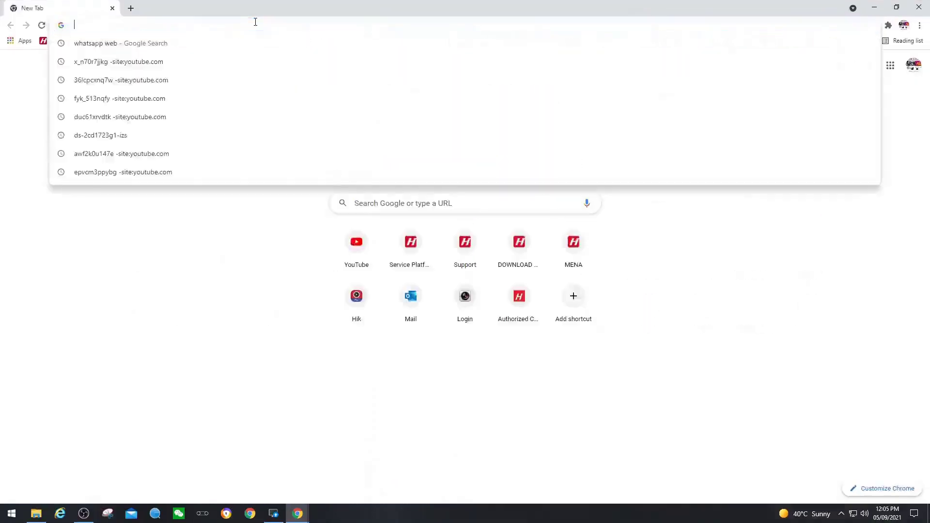
text(onlin)
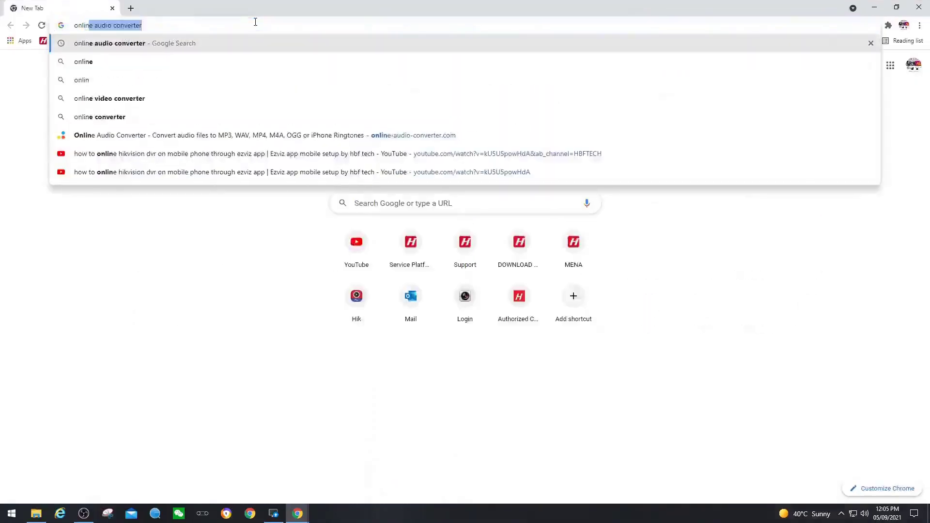
text(e)
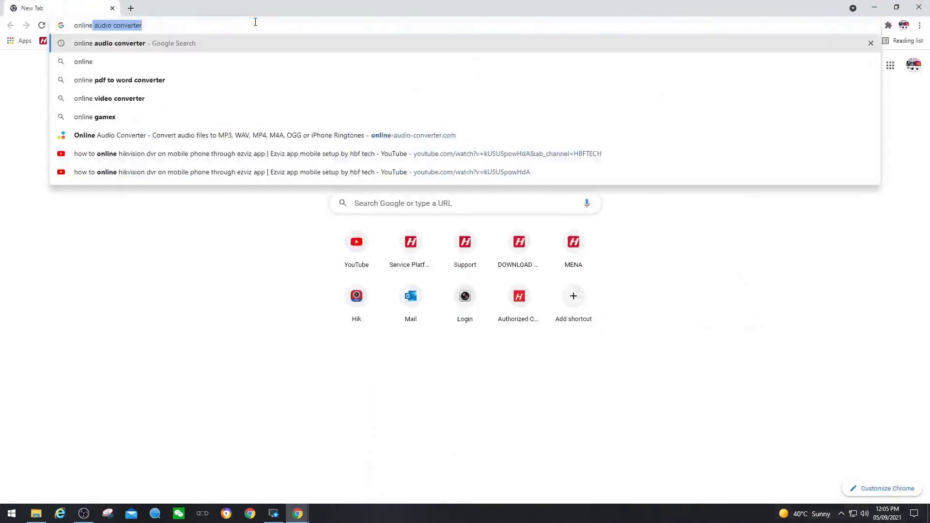
key(Right)
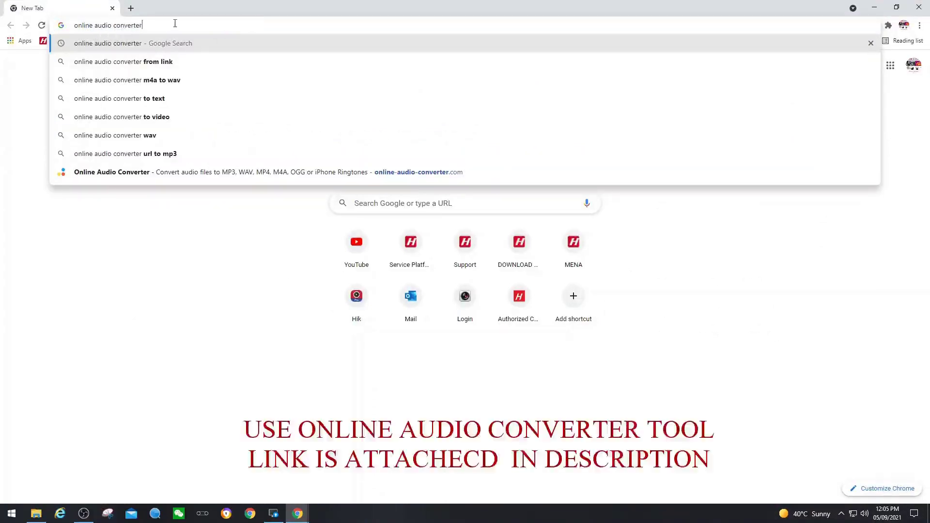
key(Return)
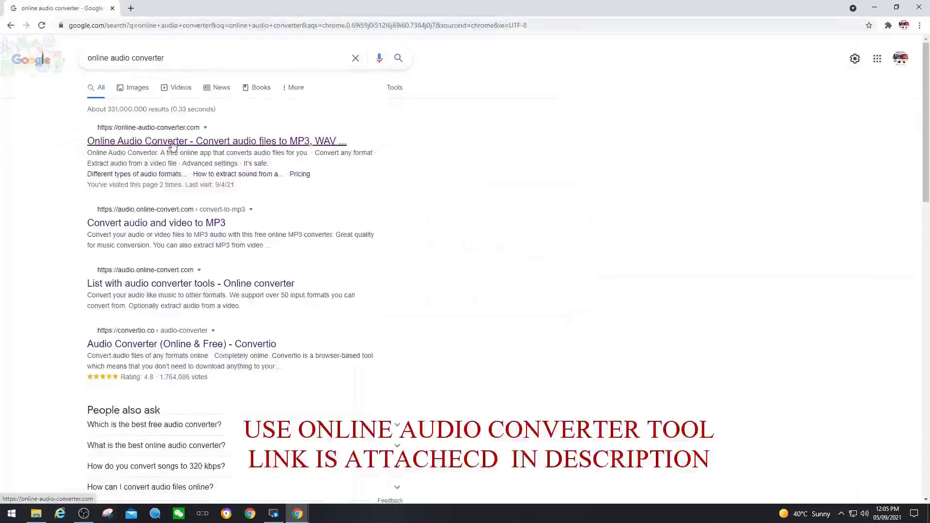
click(173, 142)
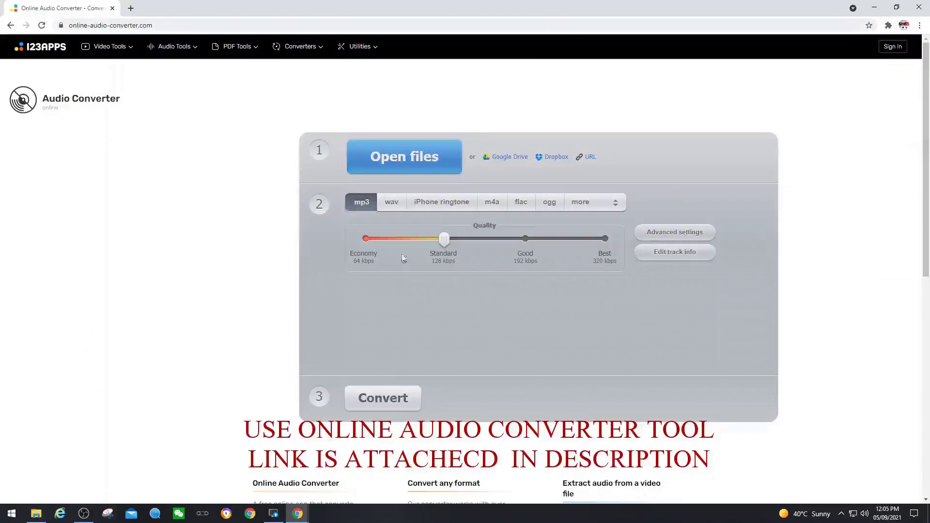
Upload Tone 1 through Tone 7 from the Ring tone folder to the converter
click(403, 162)
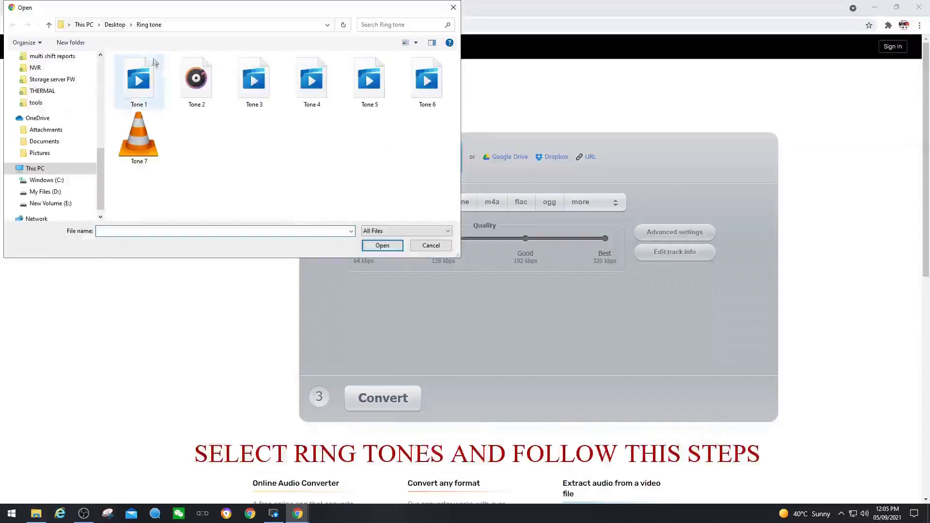
drag(137, 191, 446, 90)
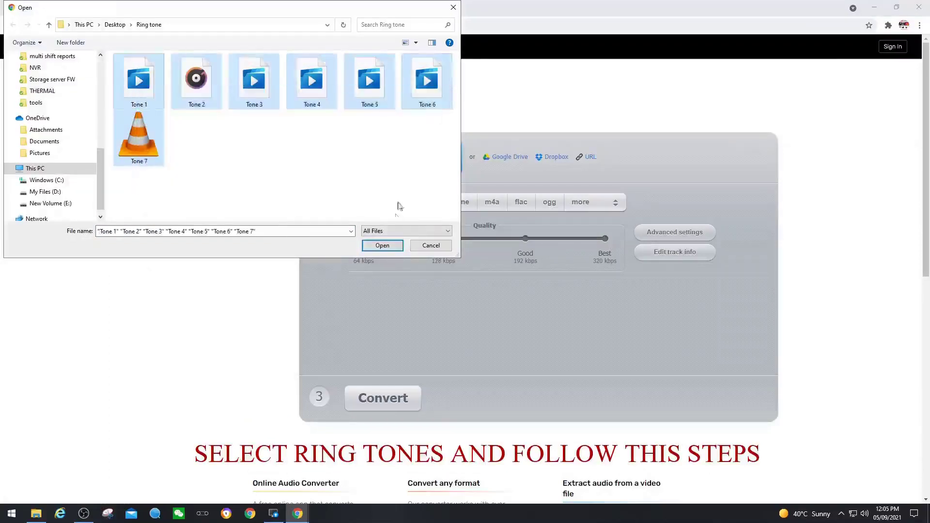
click(382, 245)
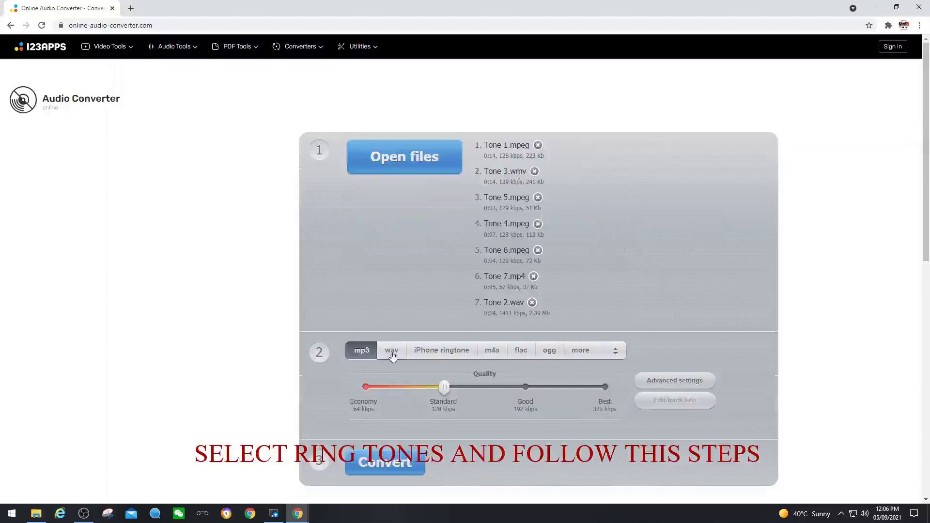
Convert the seven tones to WAV at Tape quality, 8000 Khz sample rate, 1 channel
click(392, 355)
click(360, 395)
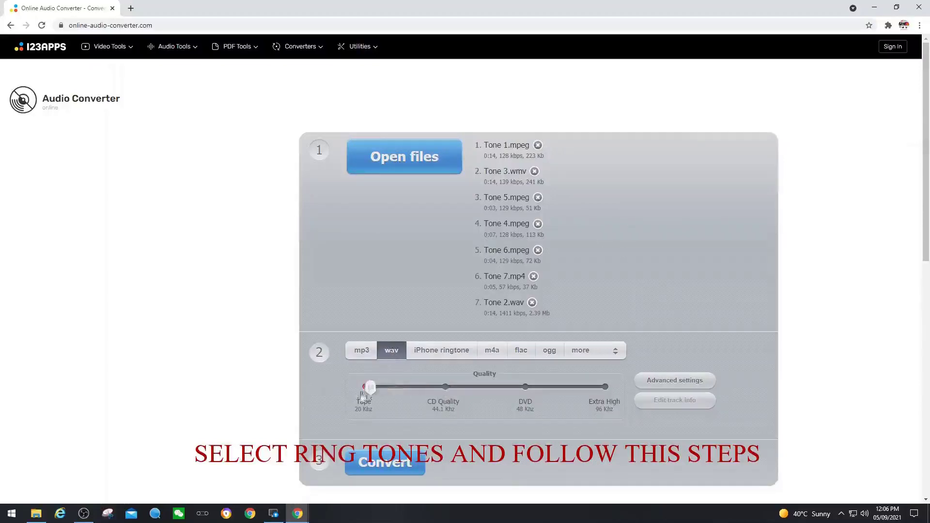
click(654, 384)
scroll(696, 307, down, 1)
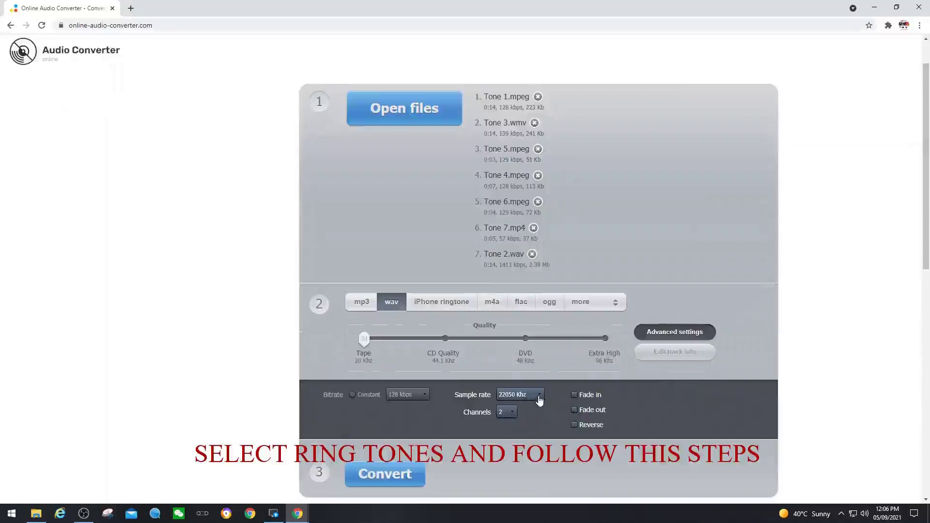
click(539, 399)
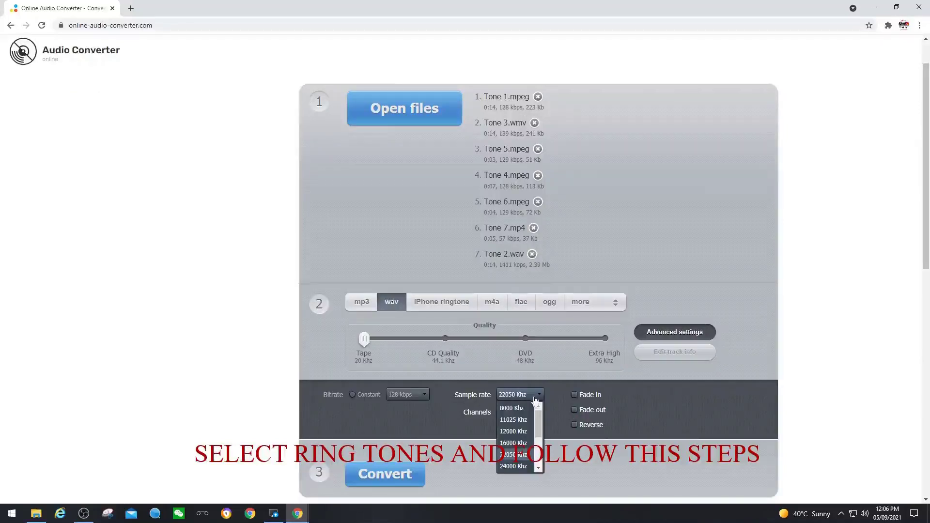
click(516, 408)
click(511, 412)
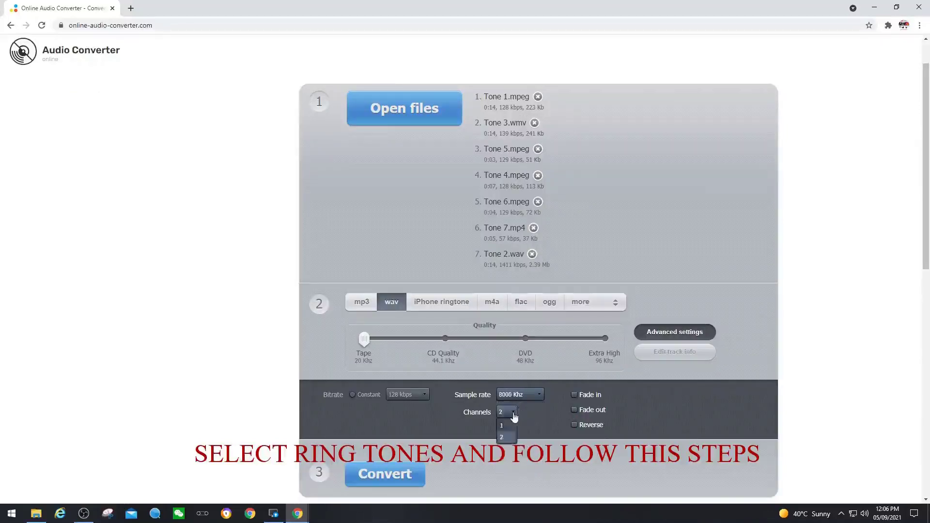
click(508, 424)
click(386, 474)
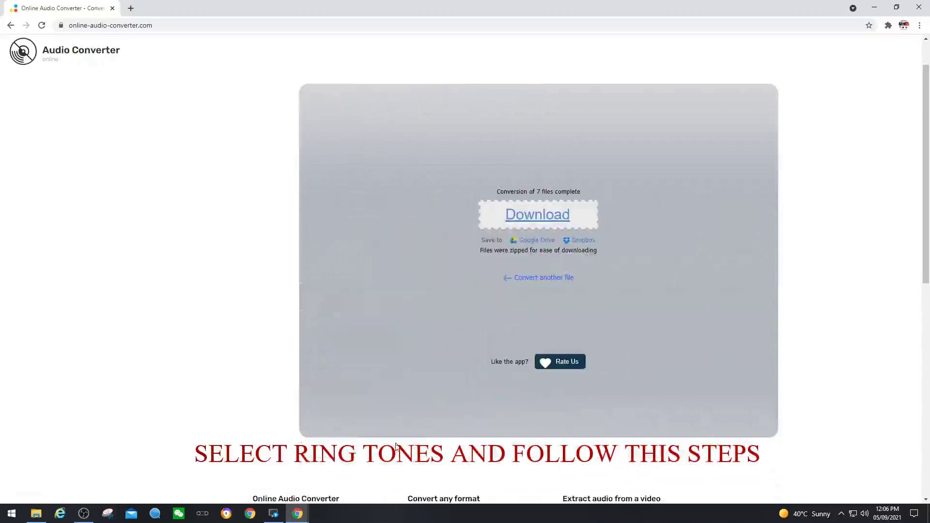
Download the zipped WAV files, open the archive from the download shelf, and minimise Chrome
click(530, 216)
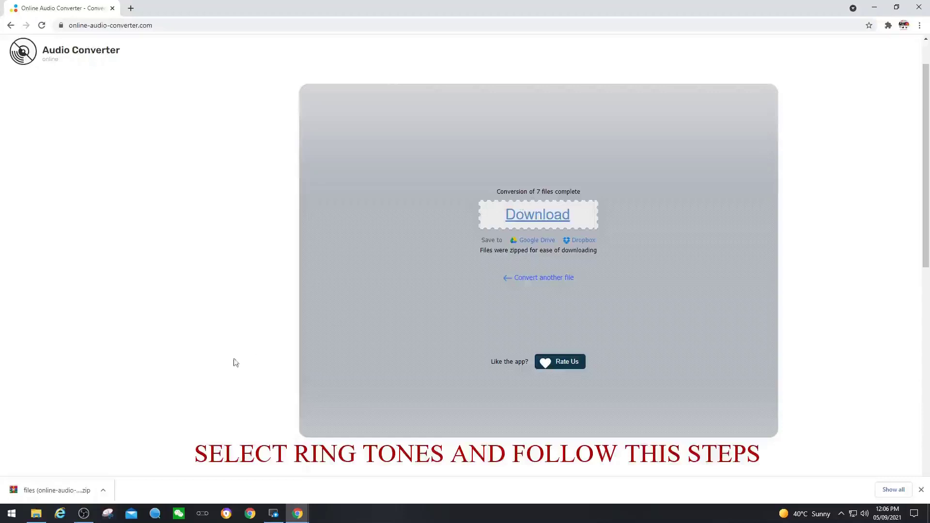
click(63, 489)
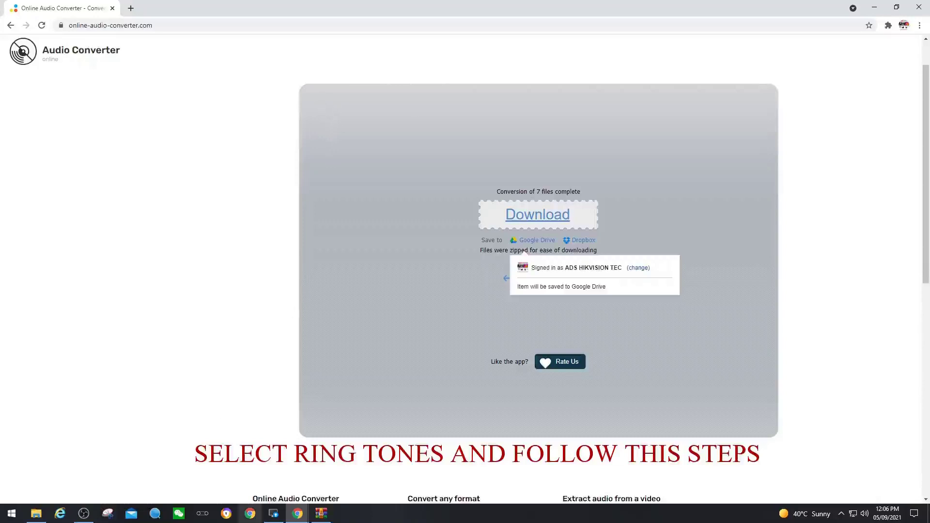
click(874, 8)
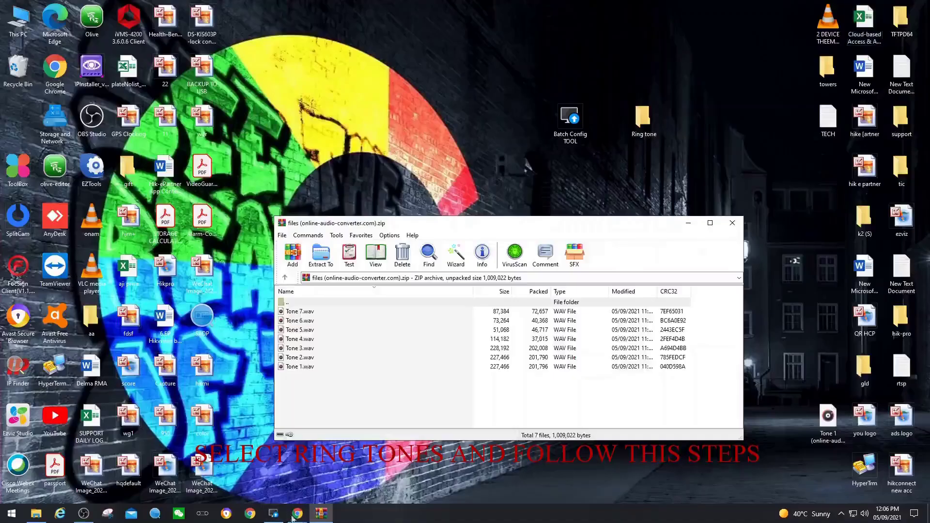
Locate the downloaded zip archive in the Downloads folder
click(284, 277)
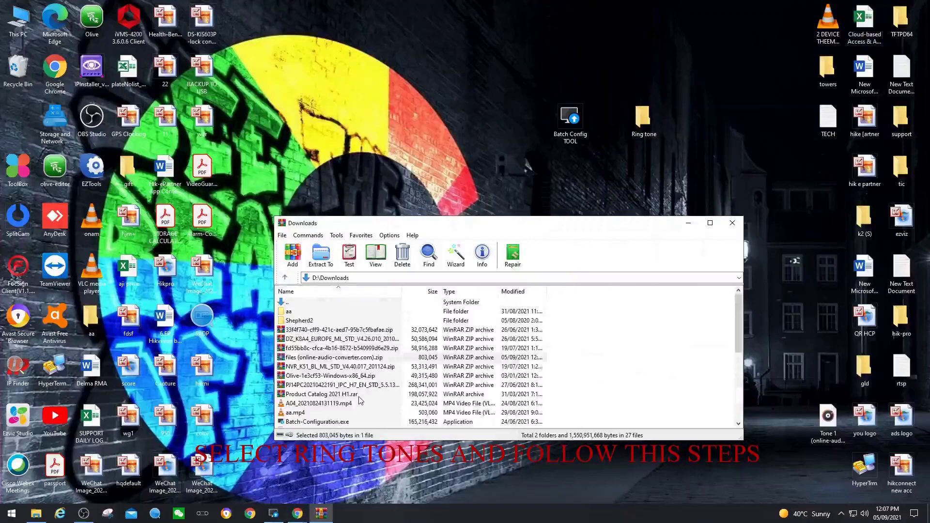
click(297, 513)
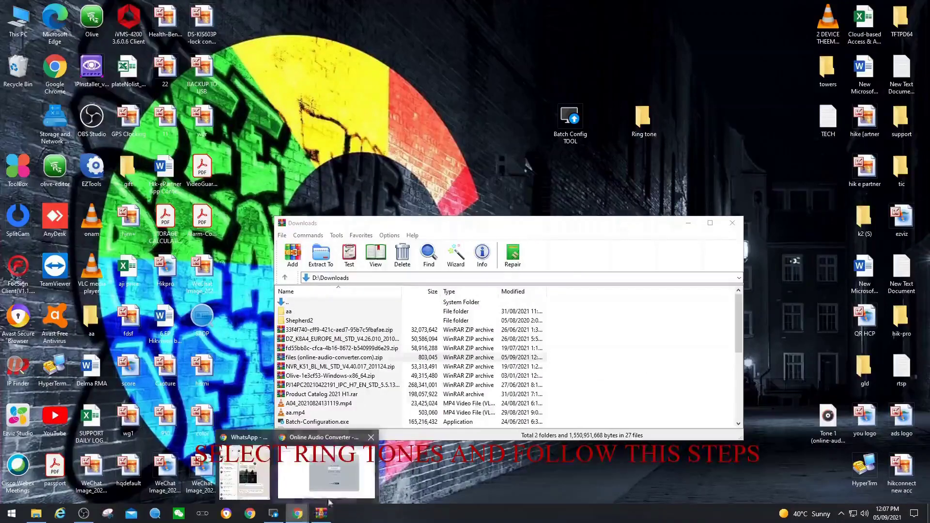
click(35, 516)
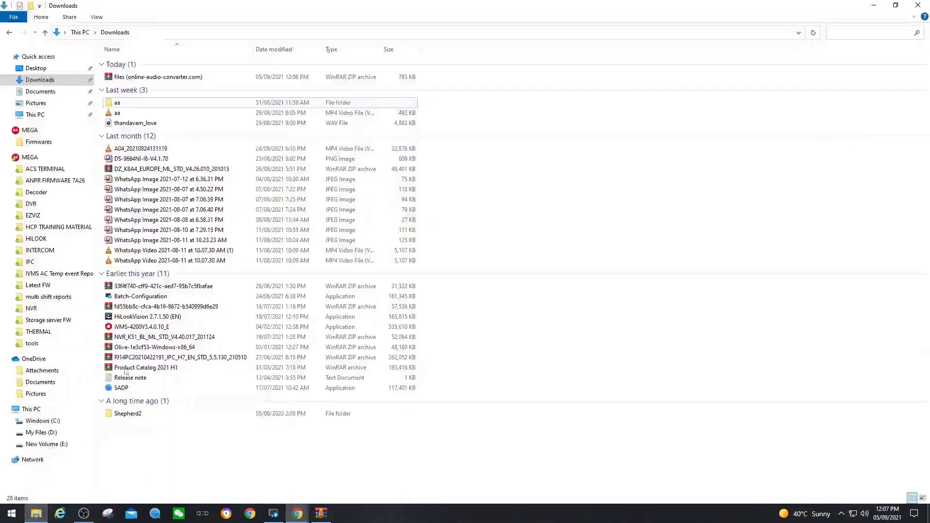
double_click(177, 78)
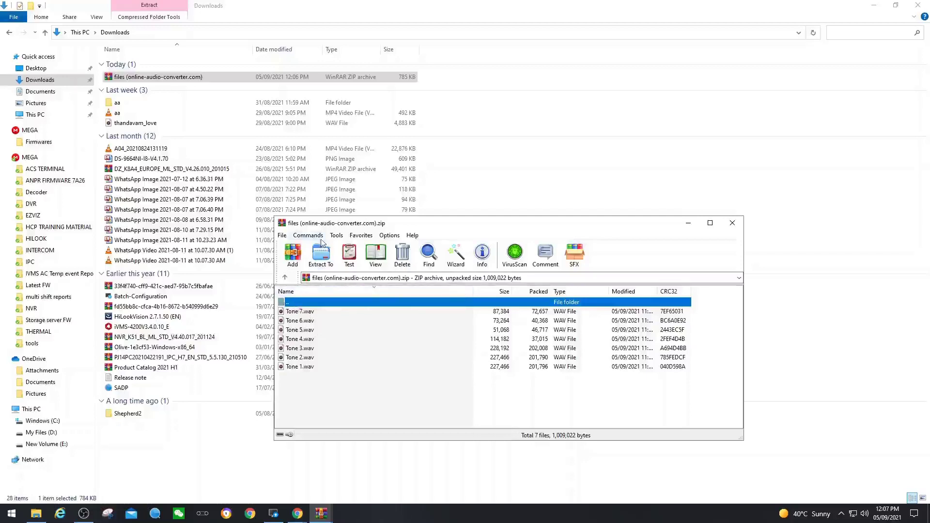
double_click(288, 302)
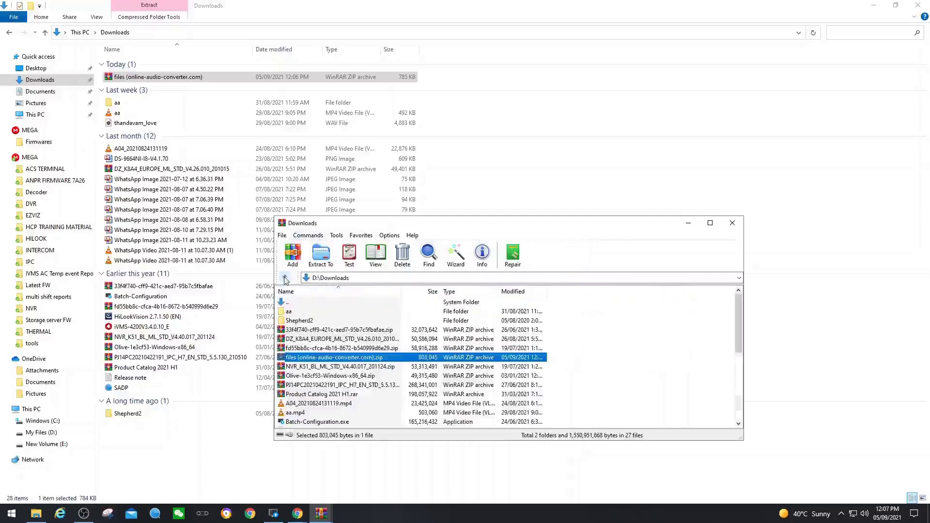
Extract the zip into a new Desktop folder named 'convert tone' and close the archive manager
right_click(313, 360)
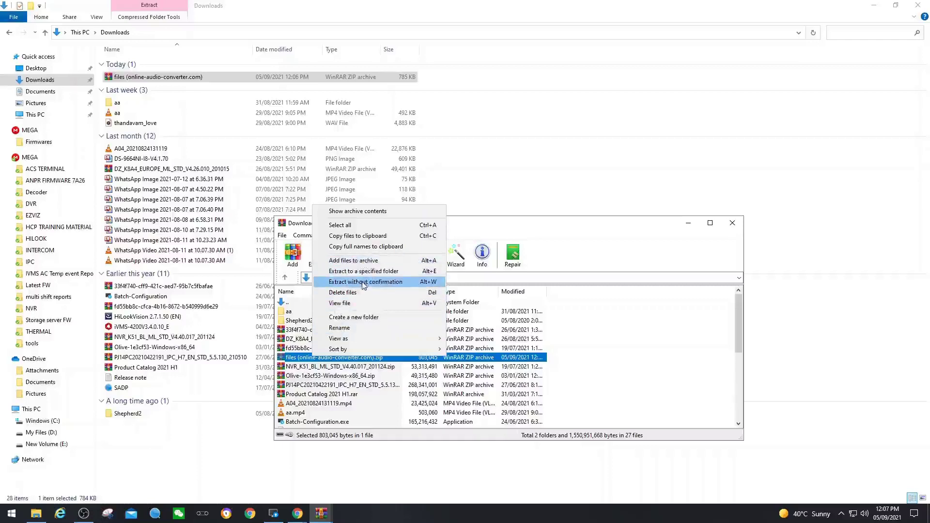
click(366, 276)
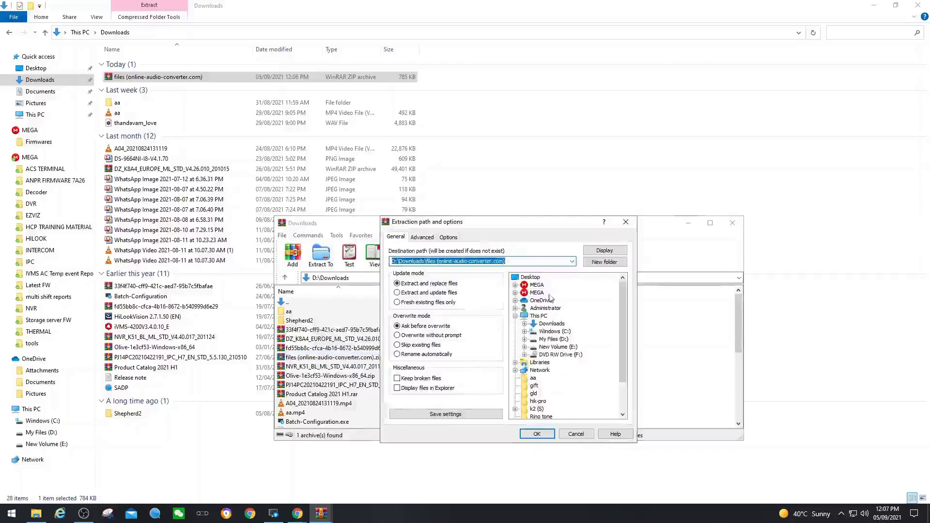
click(531, 277)
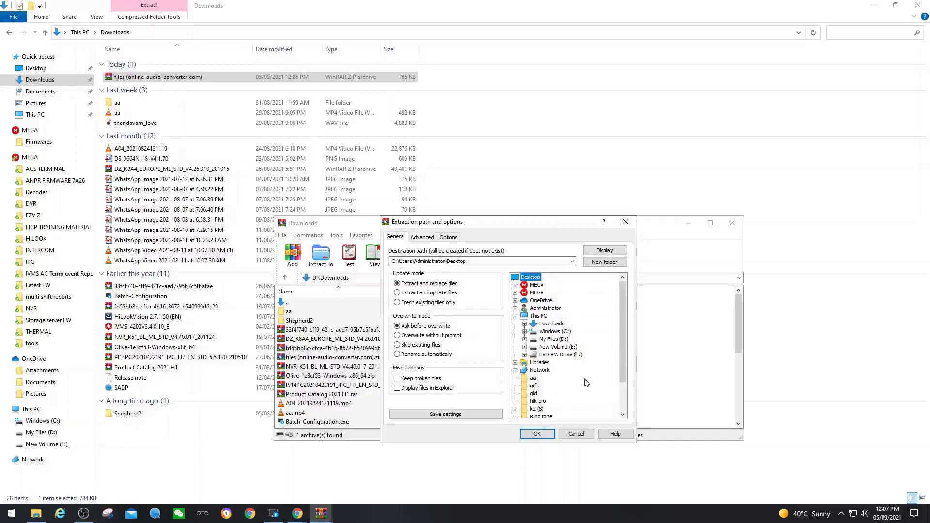
click(596, 266)
click(594, 262)
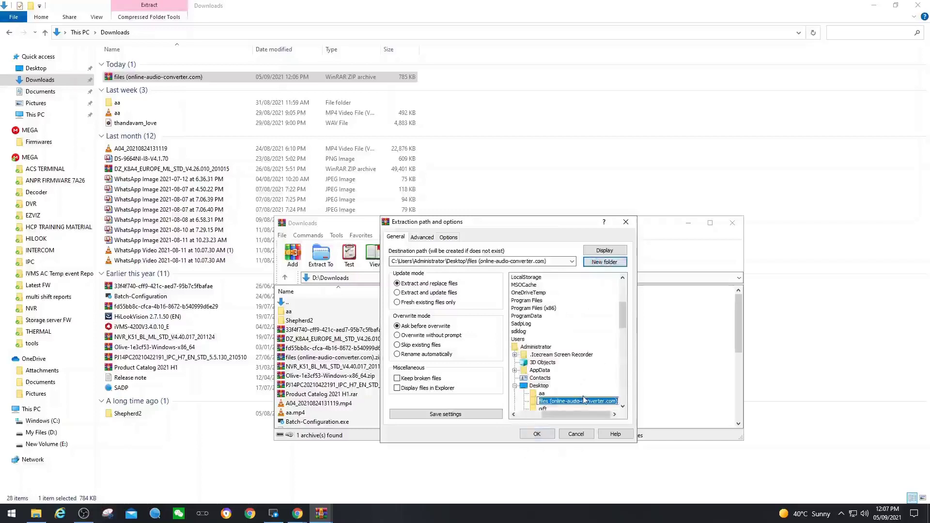
text(convert tone)
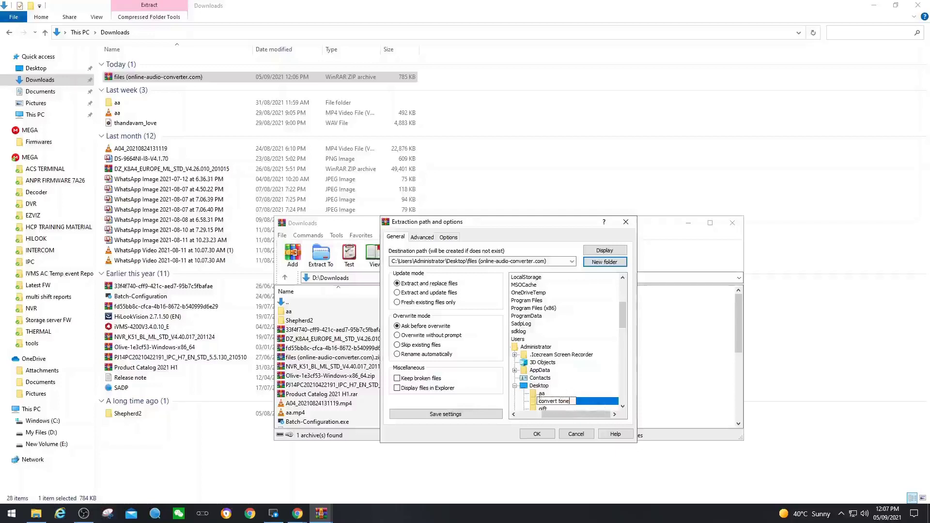
key(Return)
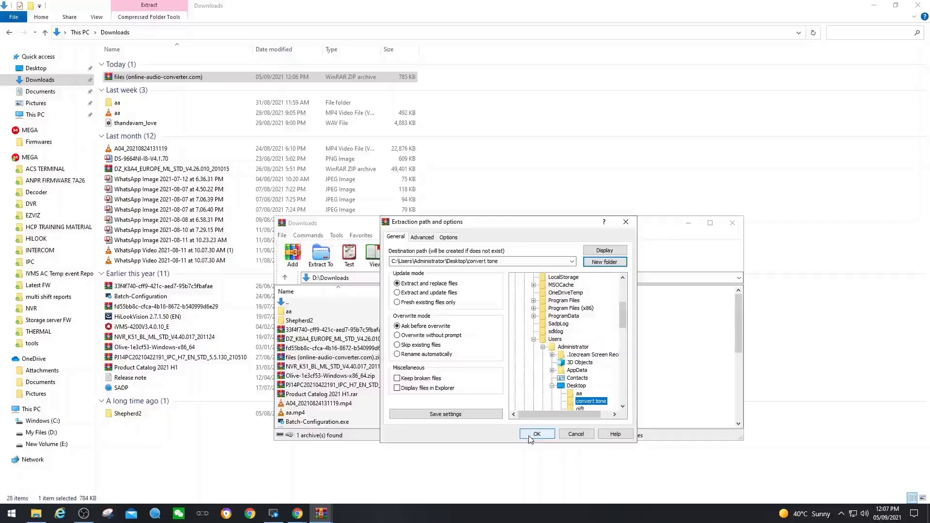
click(535, 433)
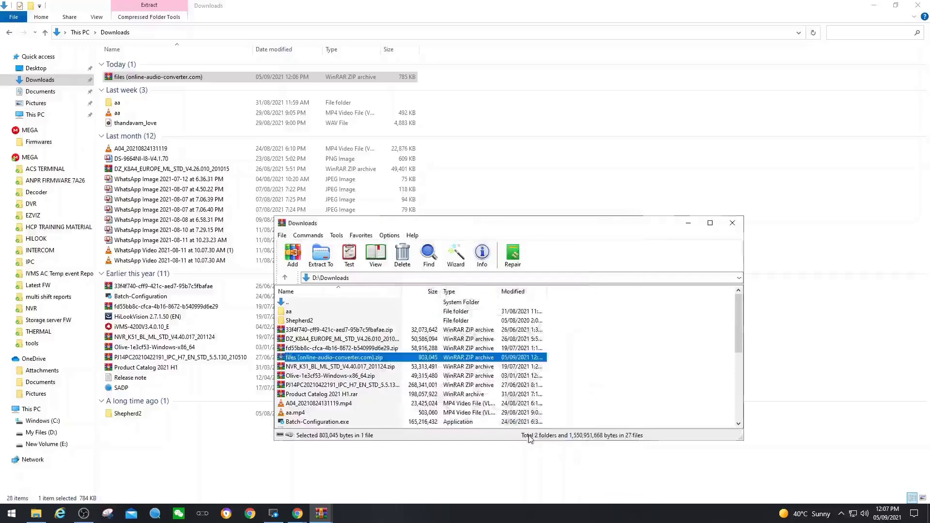
click(732, 222)
Move 'convert tone' beside Ring tone, confirm it holds Tone 1–7, and relaunch Batch Configuration
click(873, 6)
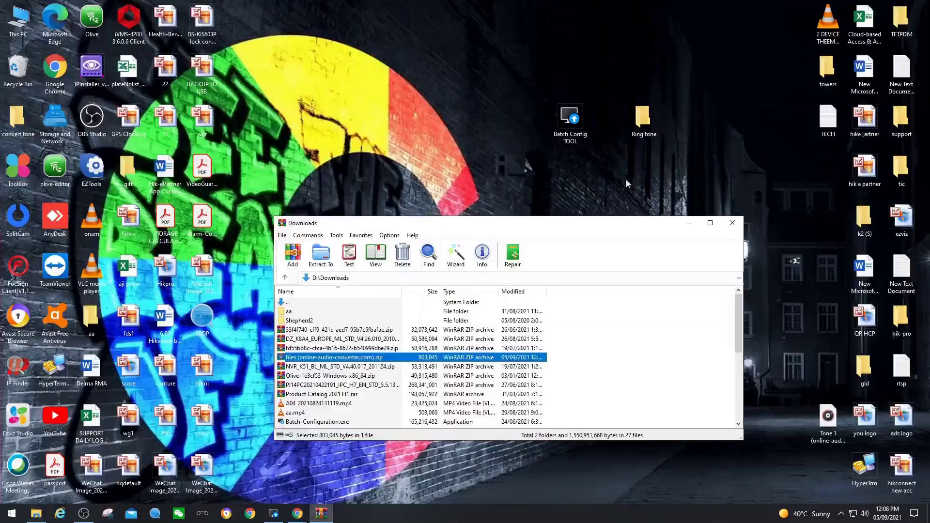
click(731, 222)
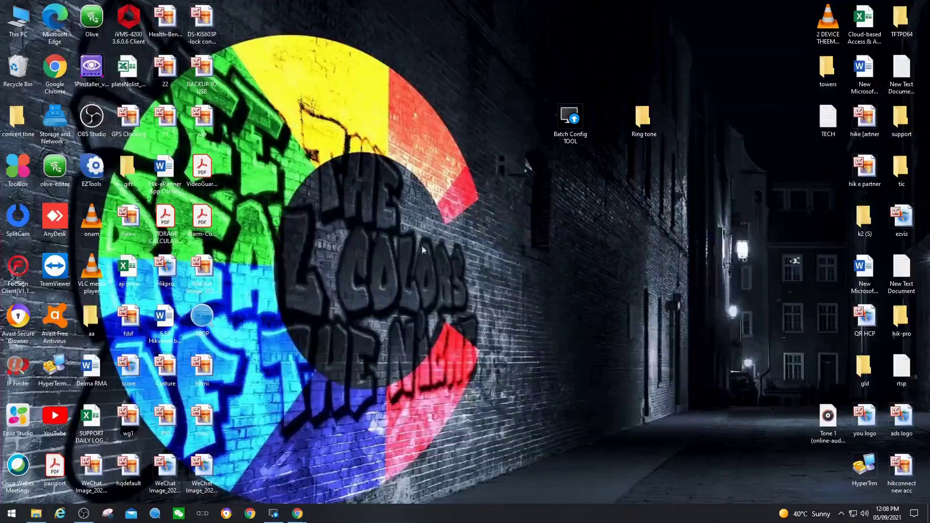
drag(17, 119, 643, 174)
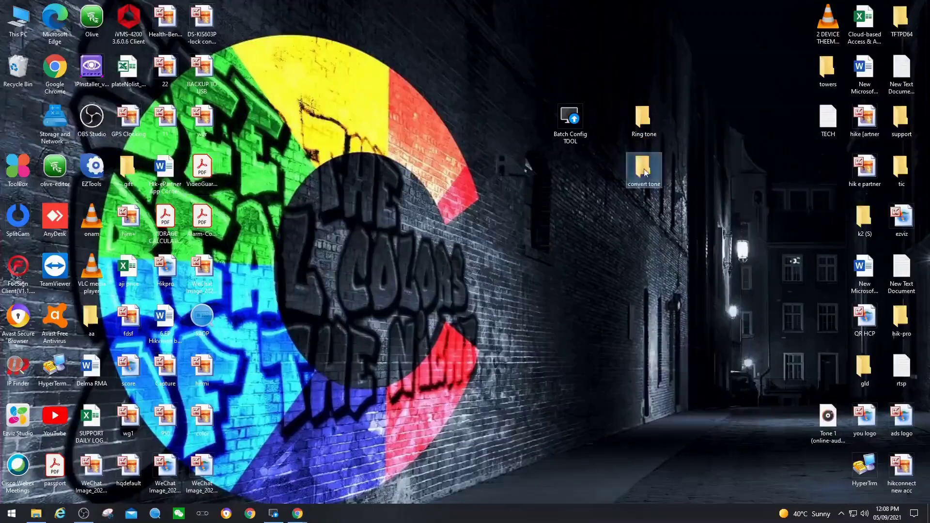
double_click(644, 170)
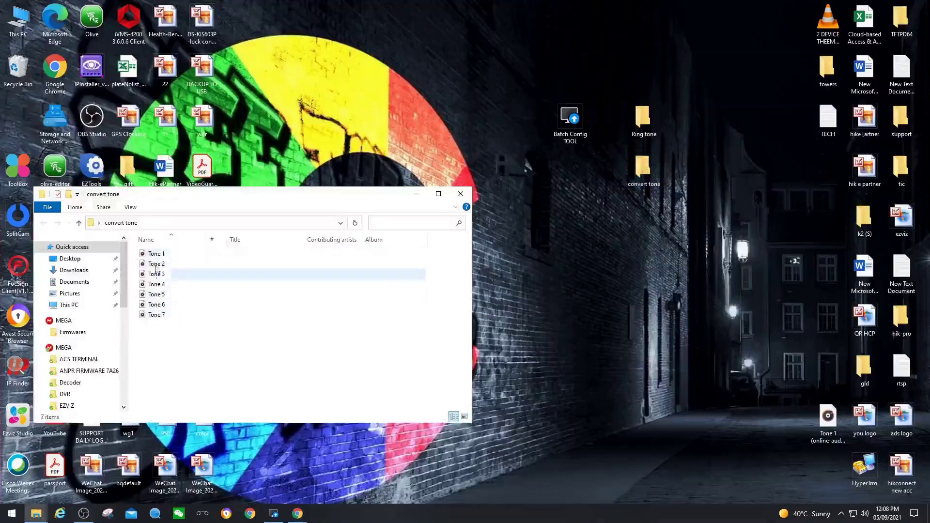
click(461, 194)
double_click(572, 121)
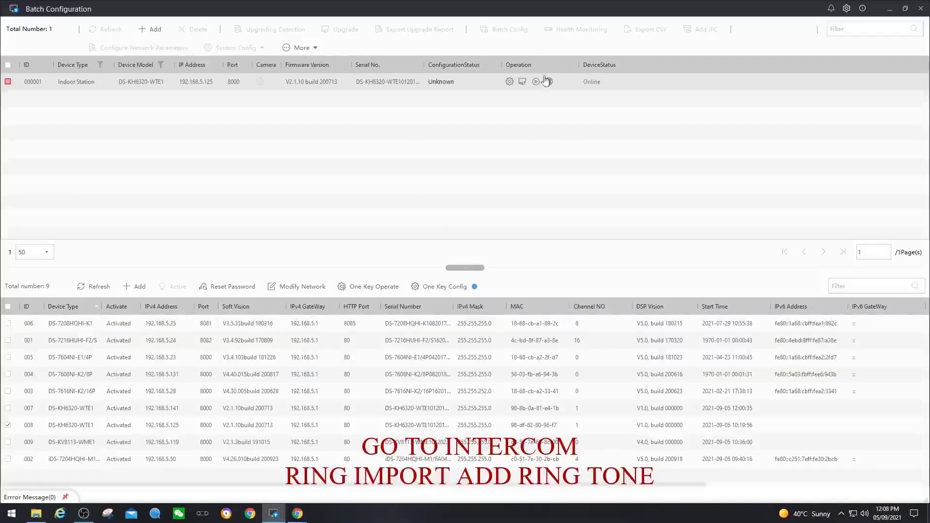
In Intercom > Ring Import, upload Tone 1 from Desktop > convert tone into slot 1
click(508, 81)
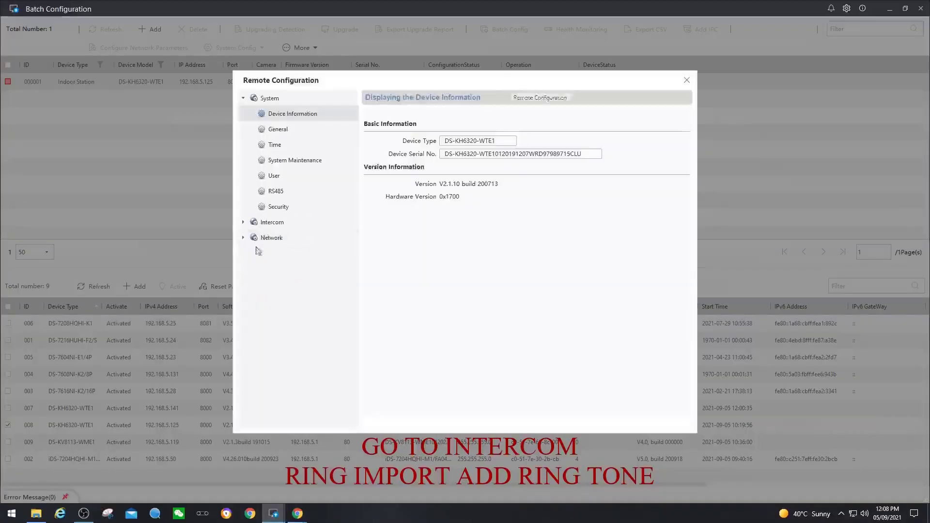
click(271, 223)
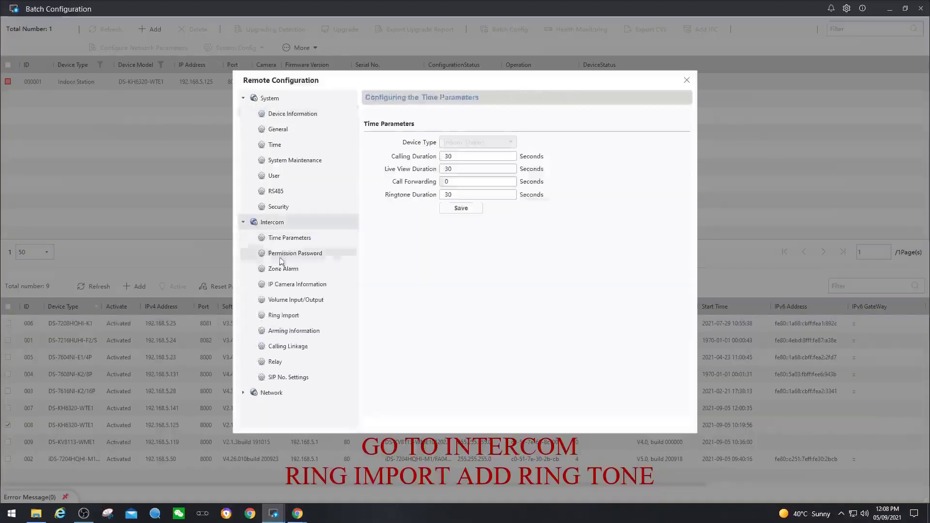
click(283, 315)
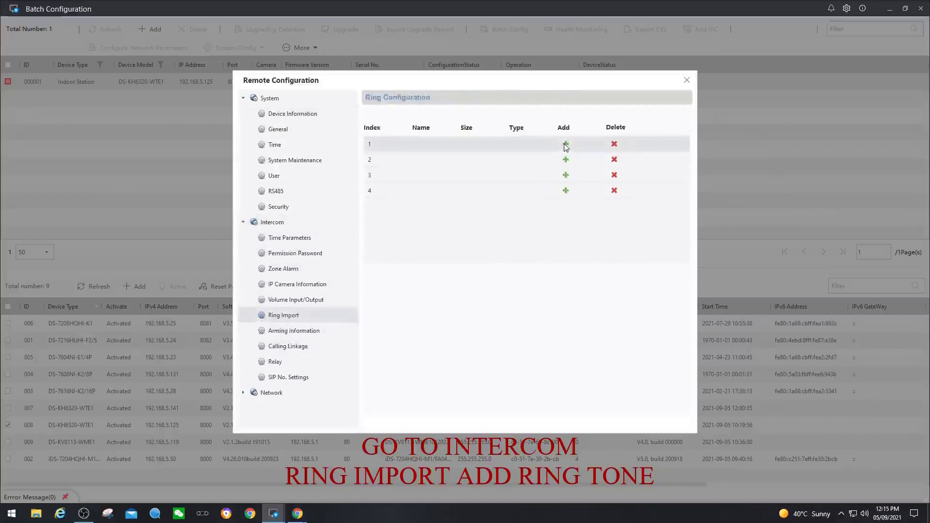
click(566, 145)
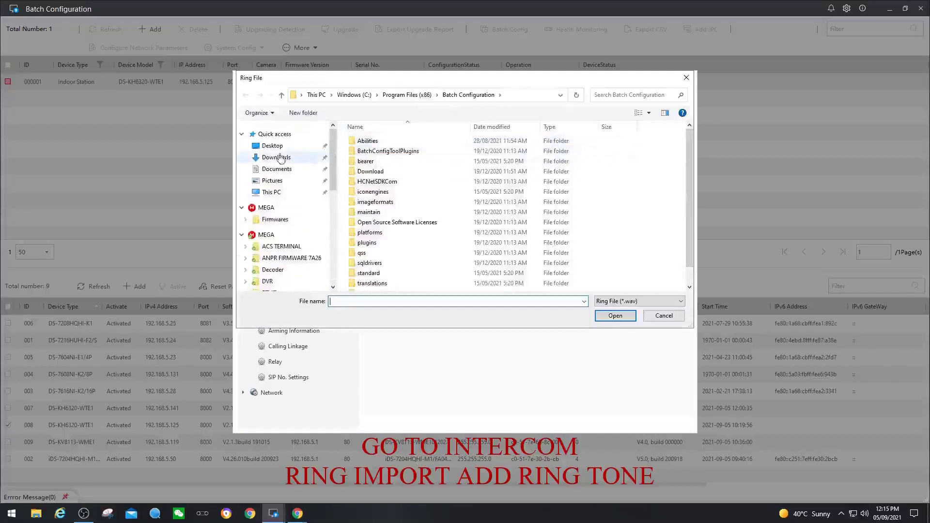
click(273, 146)
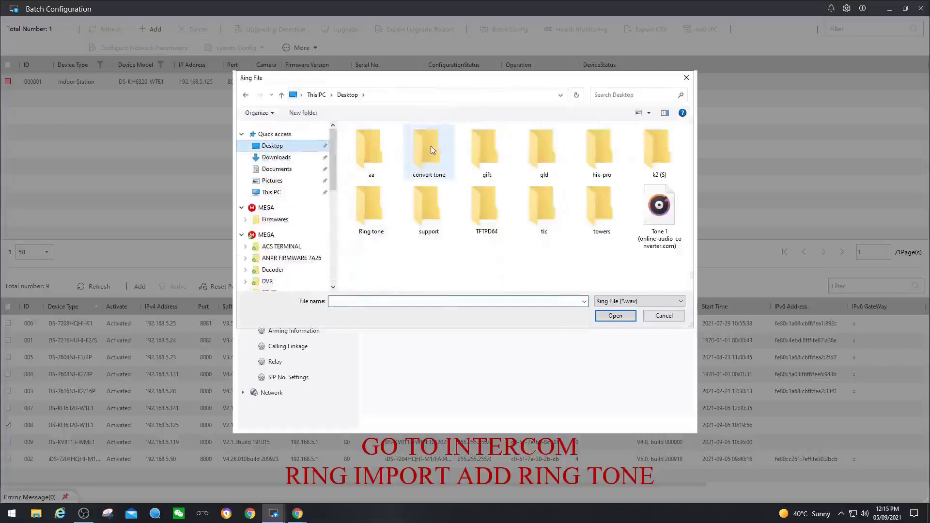
double_click(430, 146)
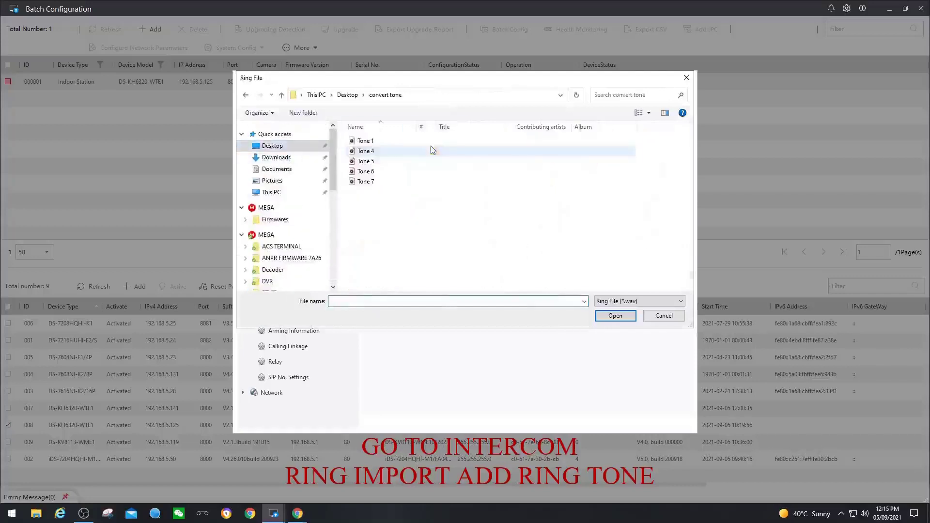
click(369, 142)
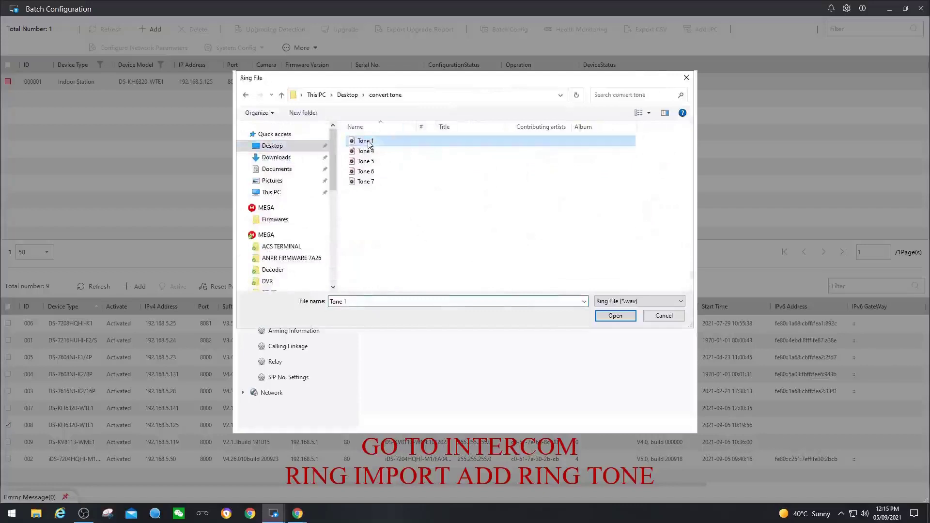
click(609, 320)
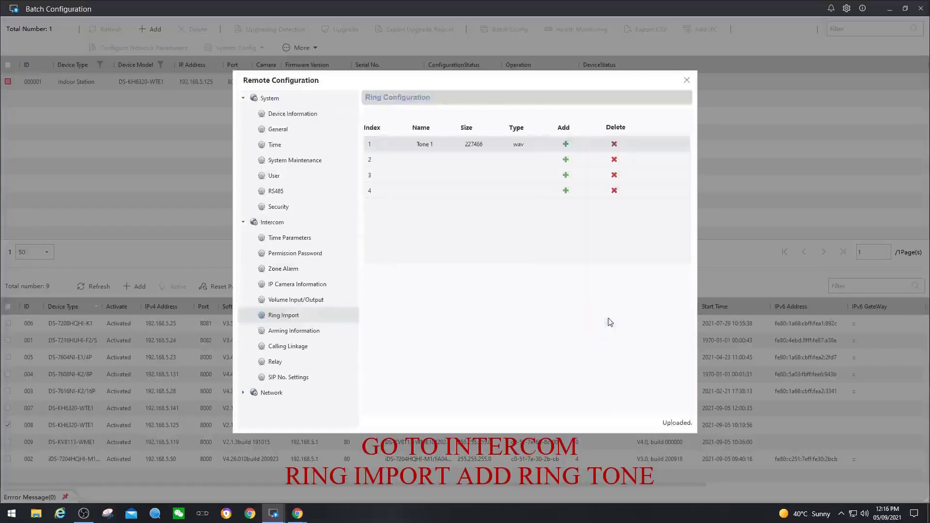
Choose Tone 4 from Desktop > convert tone as the file for slot 2
click(565, 159)
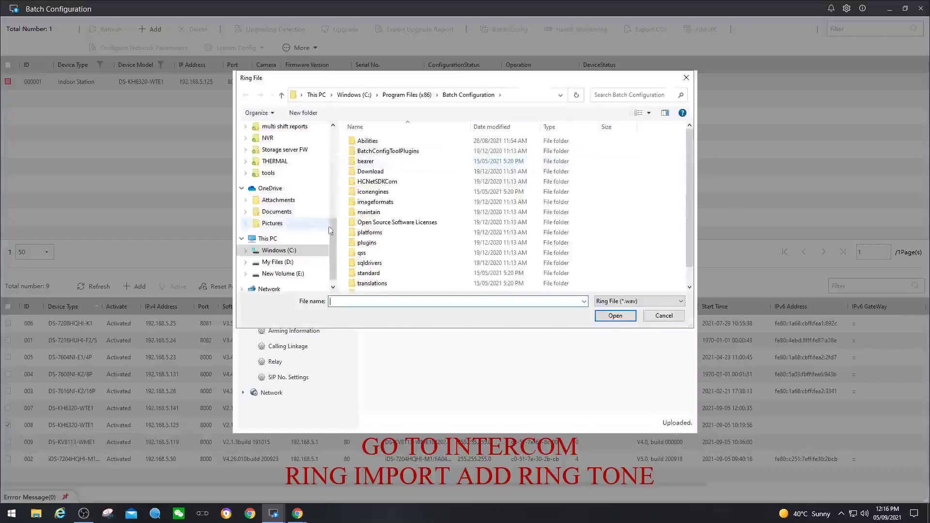
scroll(290, 228, up, 5)
click(274, 146)
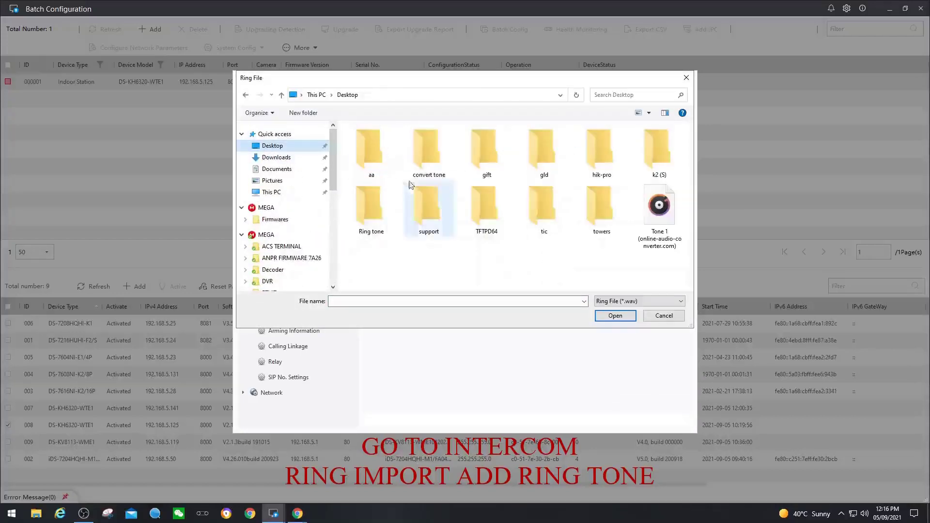
double_click(428, 152)
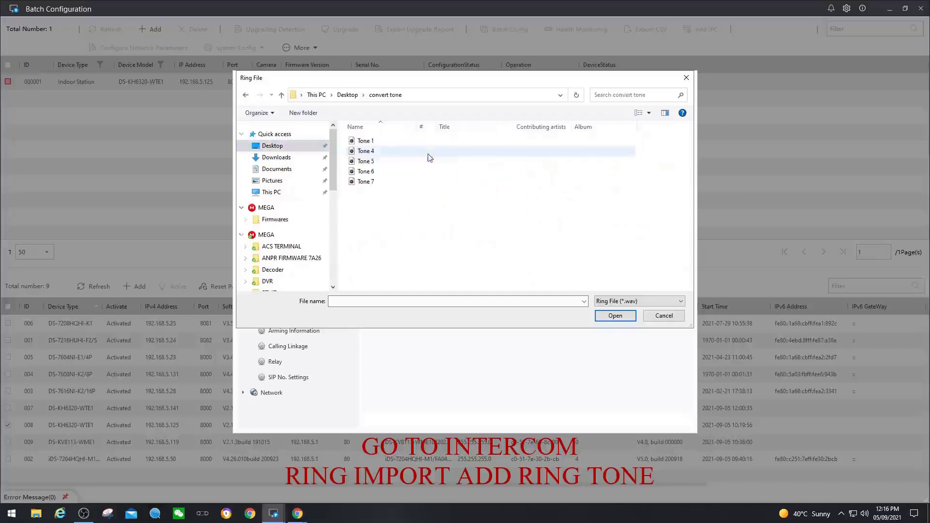
click(374, 154)
Upload Tone 4 into slot 2 and Tone 5 from convert tone into slot 3
click(614, 316)
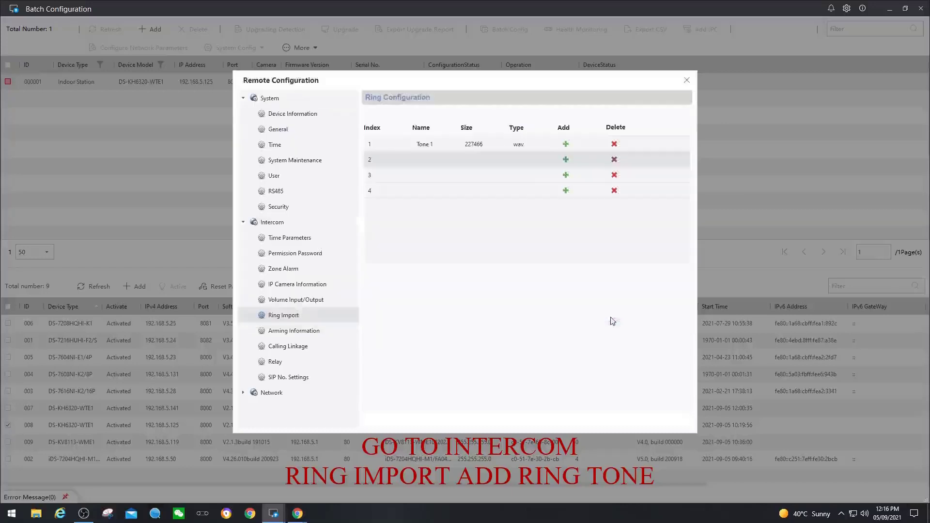
click(565, 175)
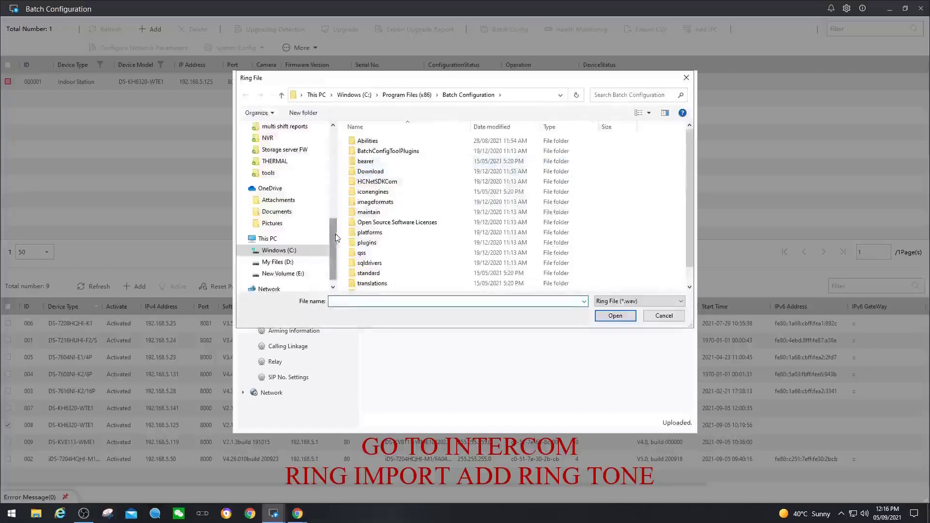
scroll(285, 203, up, 10)
click(276, 150)
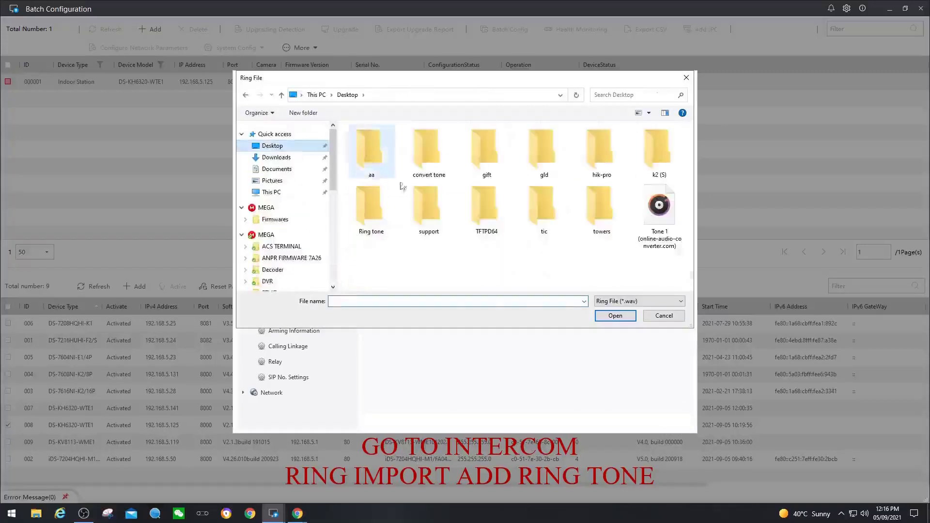
double_click(420, 149)
click(381, 164)
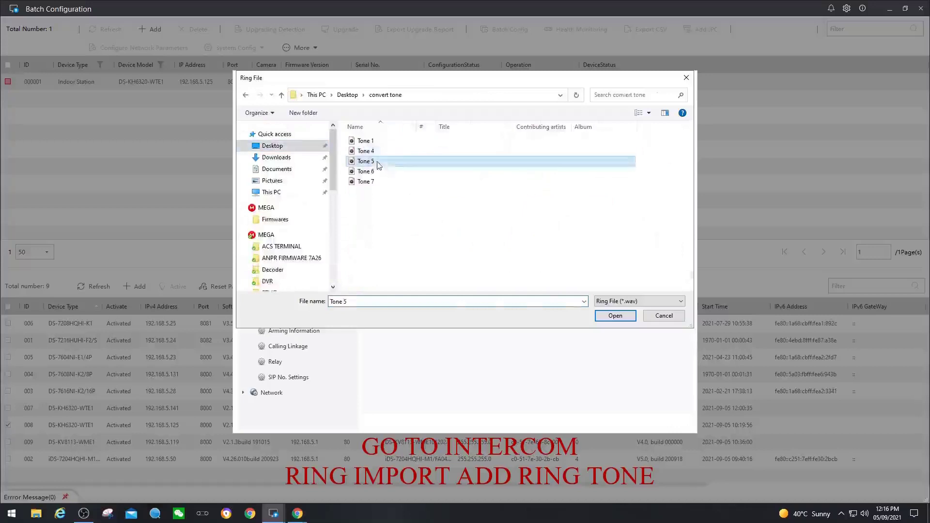
click(615, 315)
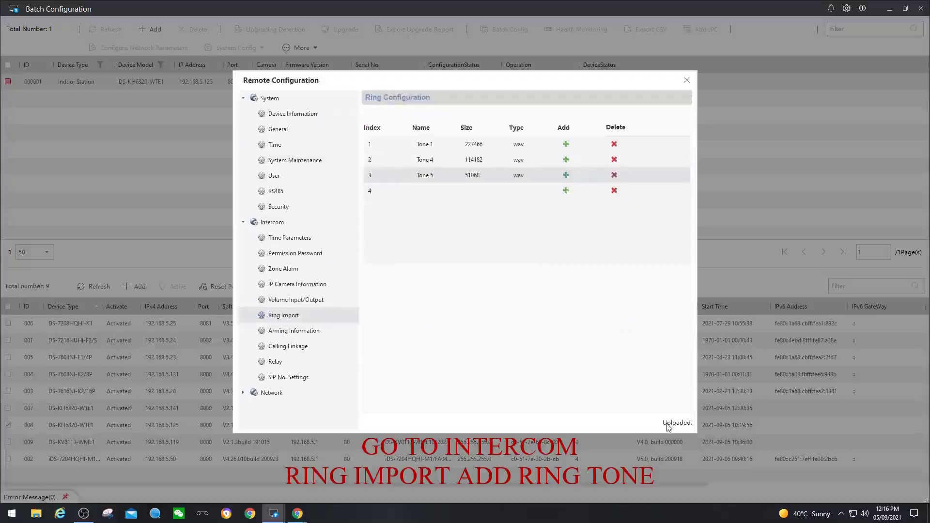
Upload Tone 6 from Desktop > convert tone into ring slot 4
click(565, 191)
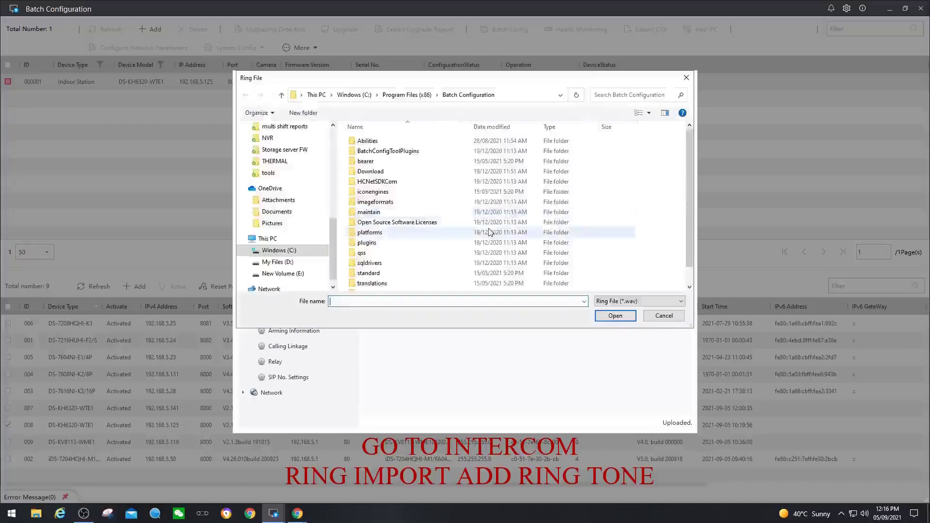
scroll(334, 198, up, 5)
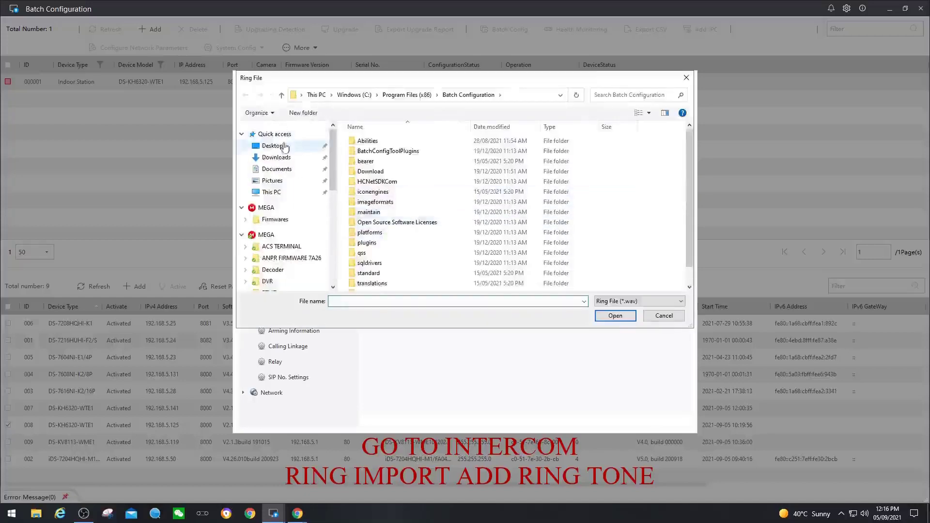
click(265, 145)
double_click(418, 148)
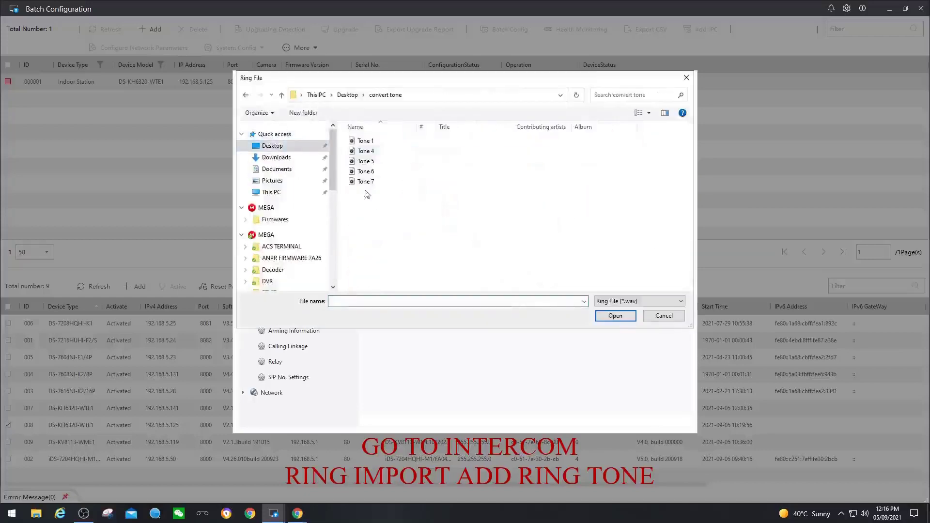
click(367, 182)
click(370, 173)
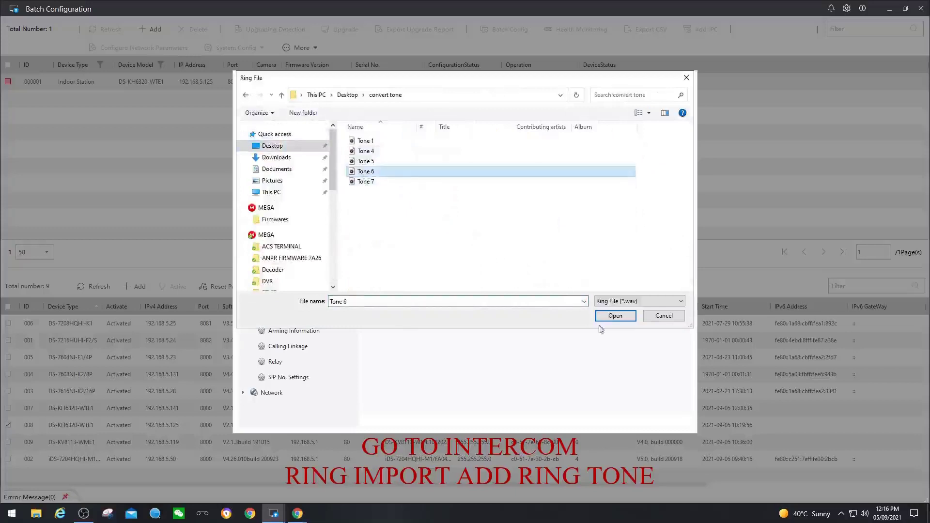
click(611, 316)
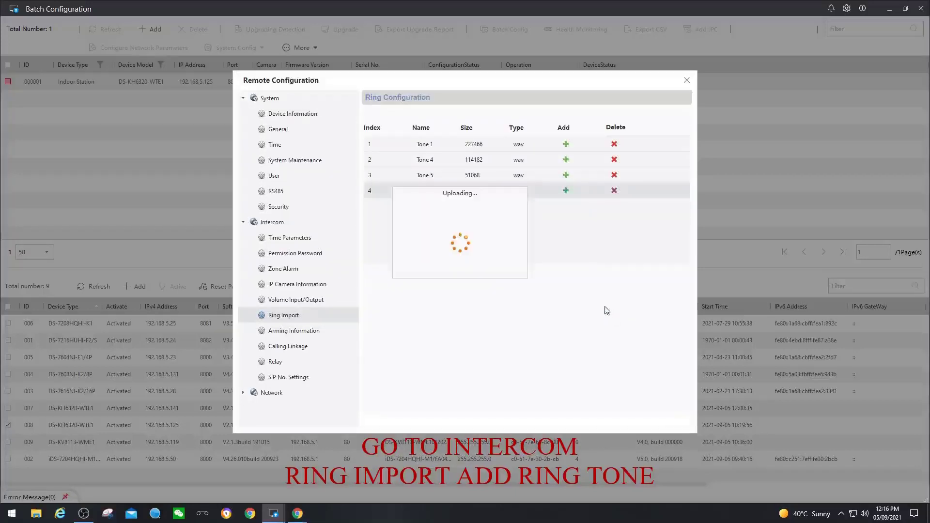
Close Remote Configuration and check the indoor station's Ringtone list shows the uploaded tones beside call_ringtone1–3, without changing it
click(686, 80)
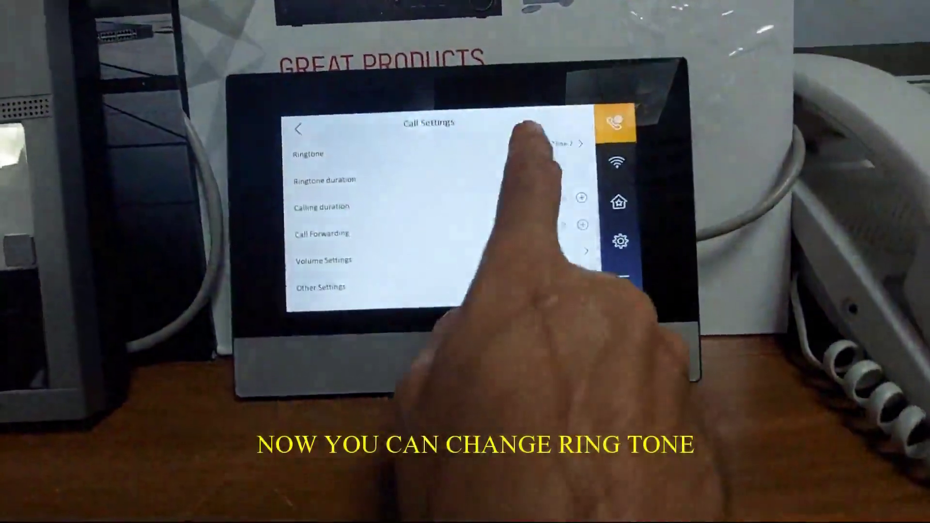
click(573, 152)
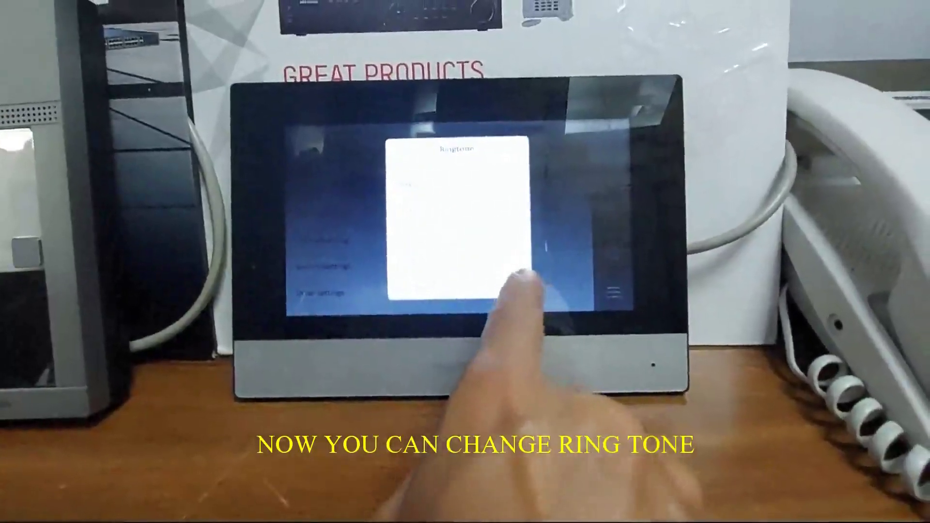
click(509, 278)
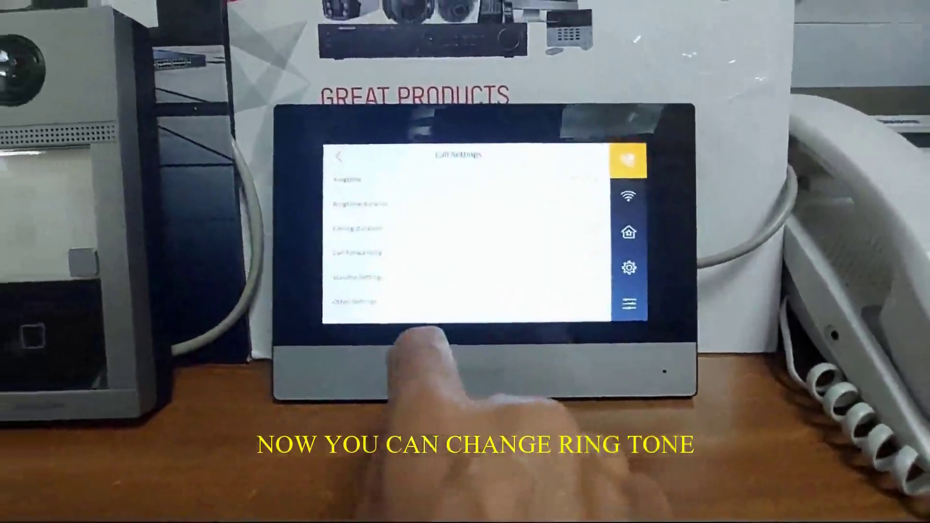